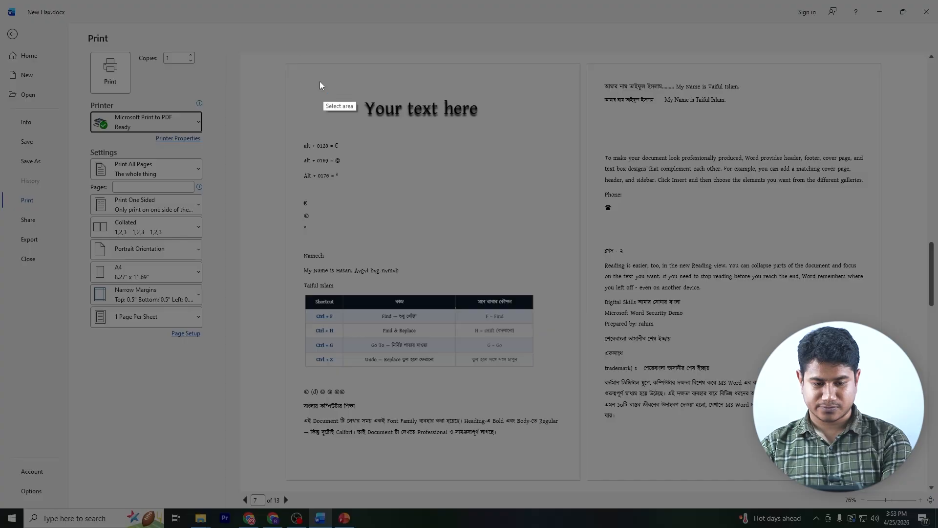
left_click_drag(274, 58, 673, 421)
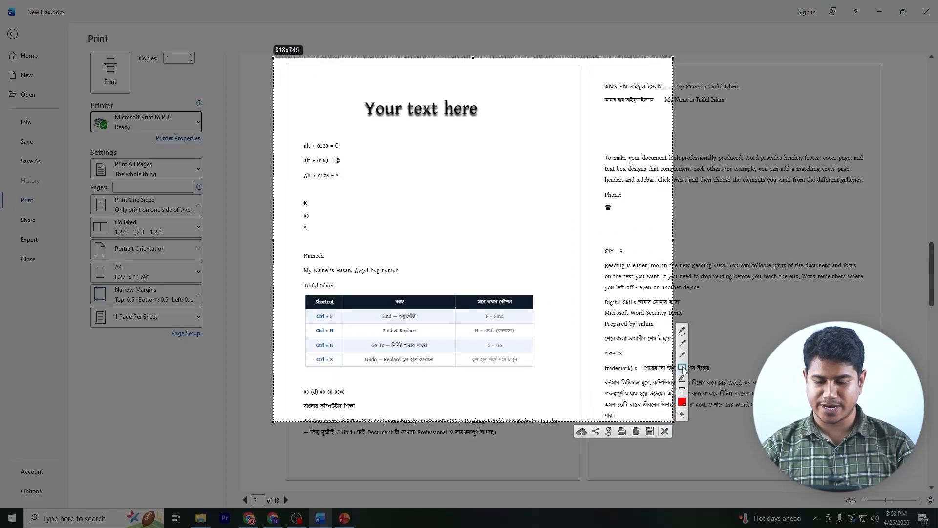
left_click(682, 366)
left_click_drag(288, 121, 347, 140)
left_click(666, 432)
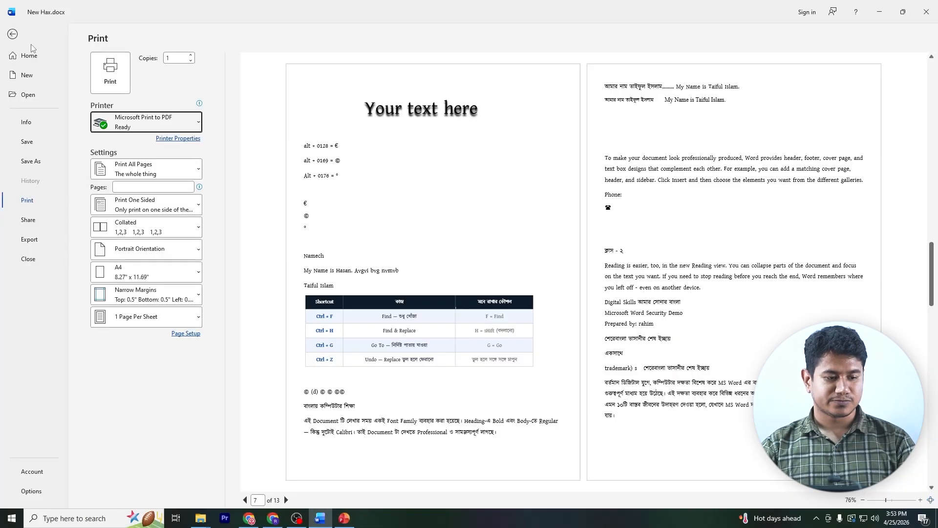
- Return to the document and mark the Home tab, Font group and Text Effects control with red rectangles on a temporary screen capture
left_click(12, 34)
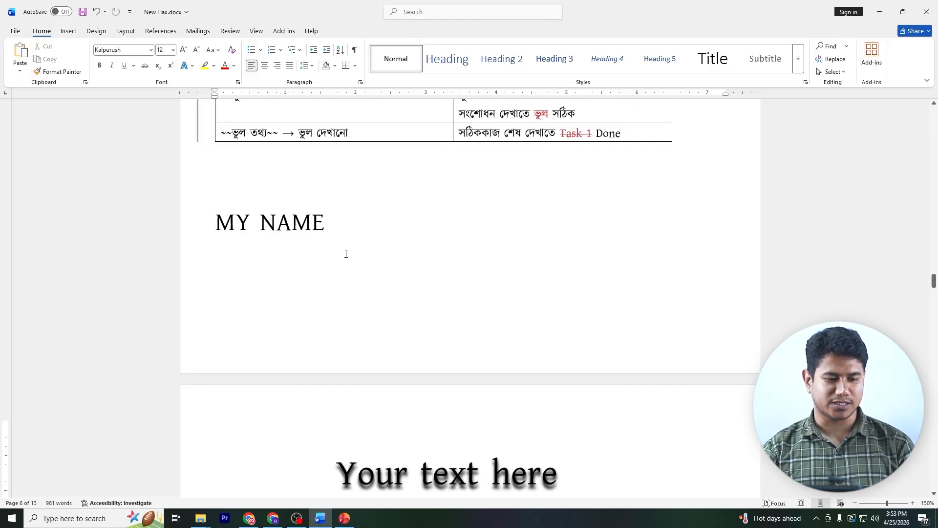
key("Print")
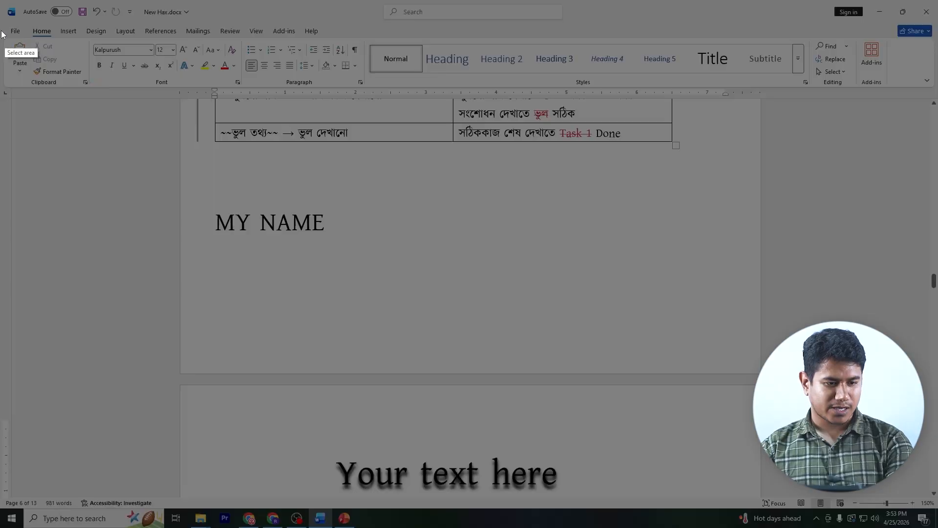
left_click_drag(0, 18, 890, 430)
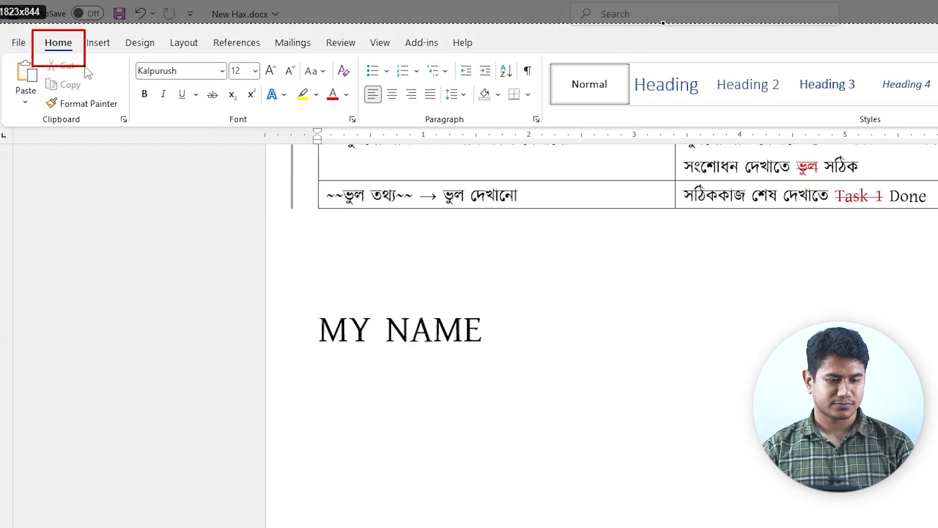
left_click_drag(119, 46, 372, 136)
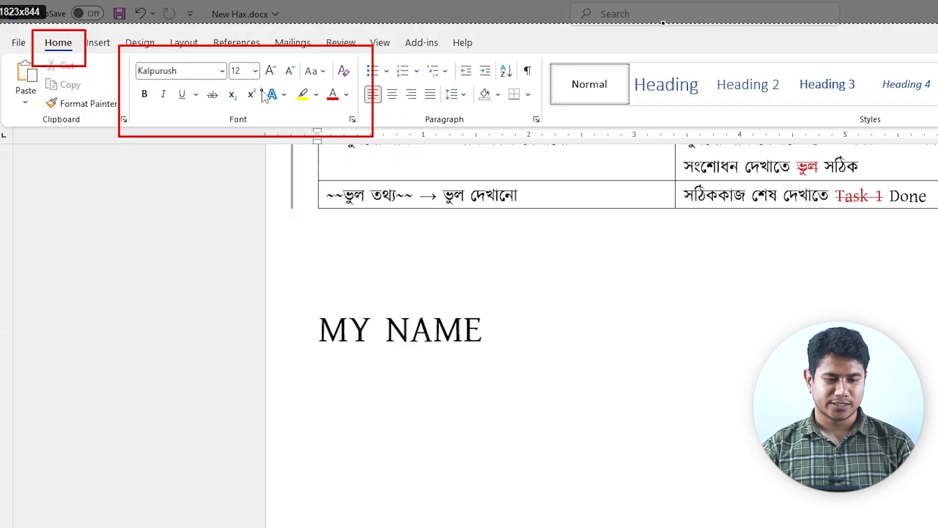
left_click_drag(257, 83, 292, 116)
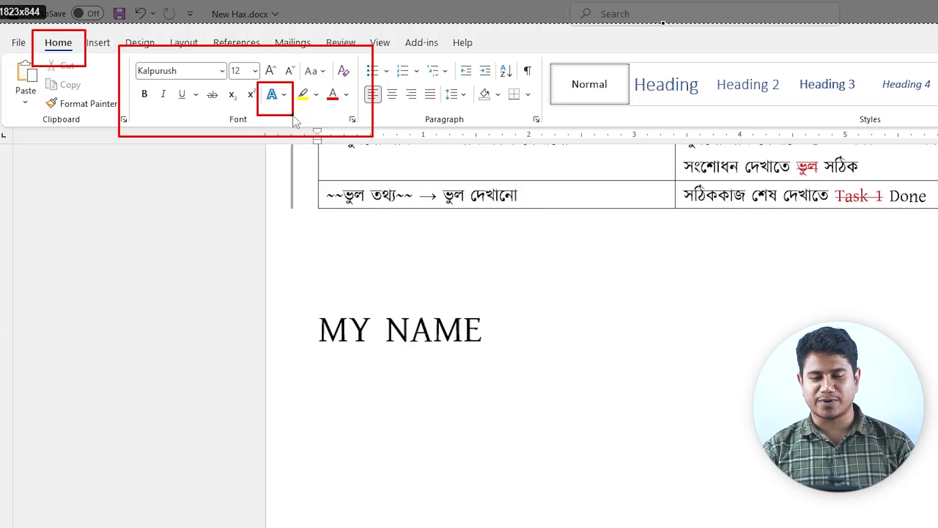
key("Escape")
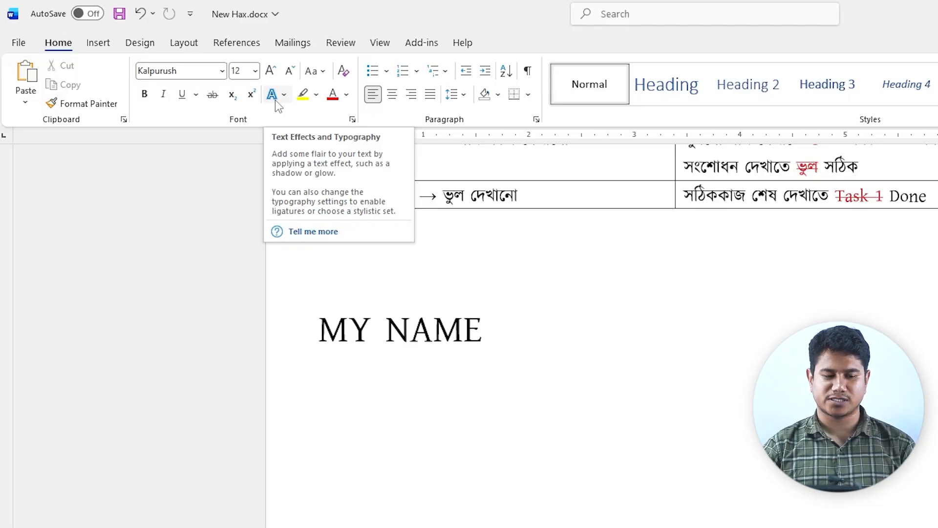
- Apply a yellow outline text effect to the "MY NAME" text
left_click(532, 347)
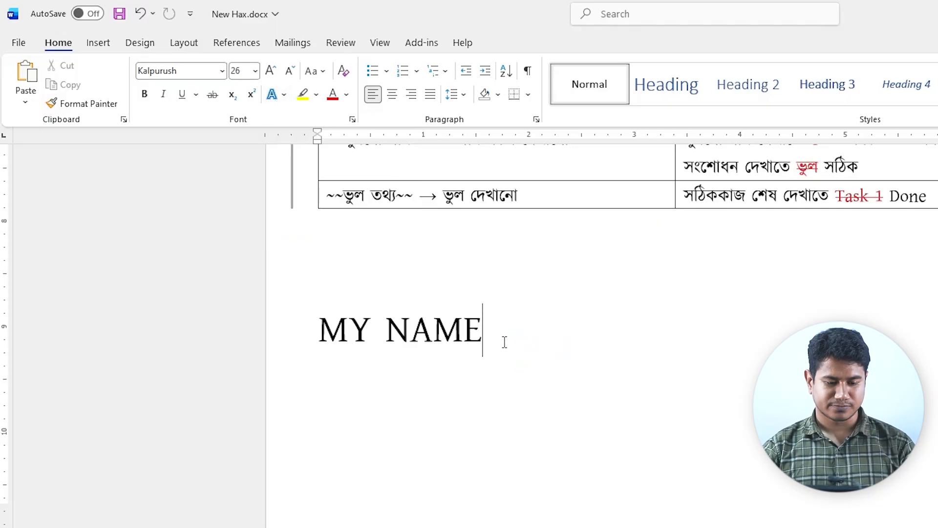
left_click_drag(503, 342, 301, 318)
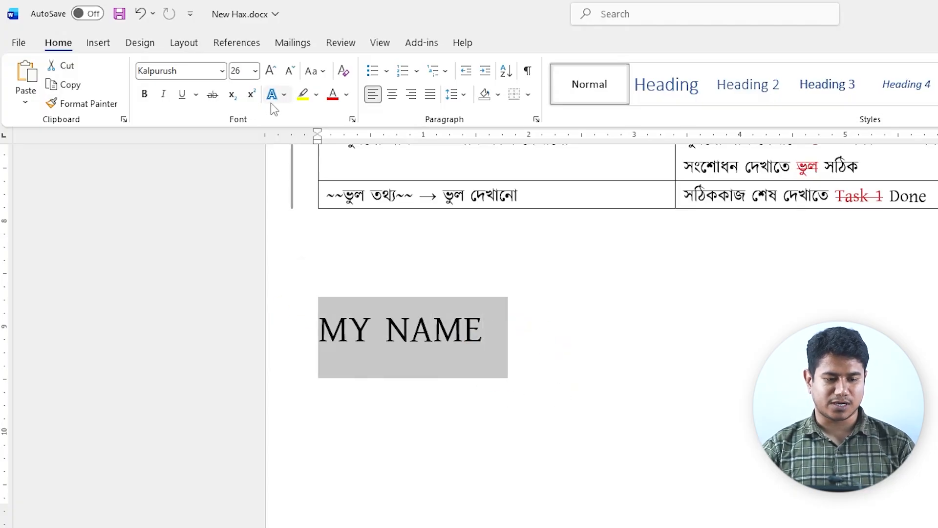
left_click(284, 95)
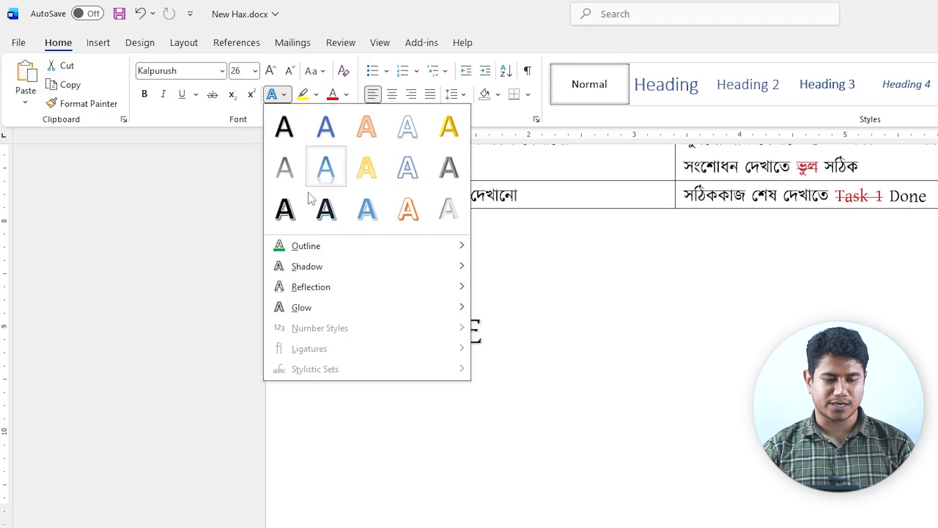
mouse_move(315, 249)
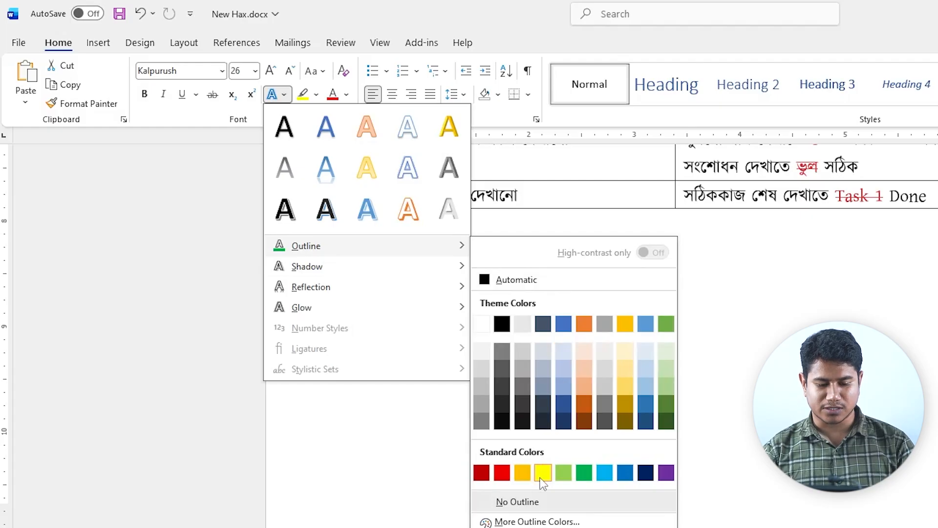
left_click(541, 473)
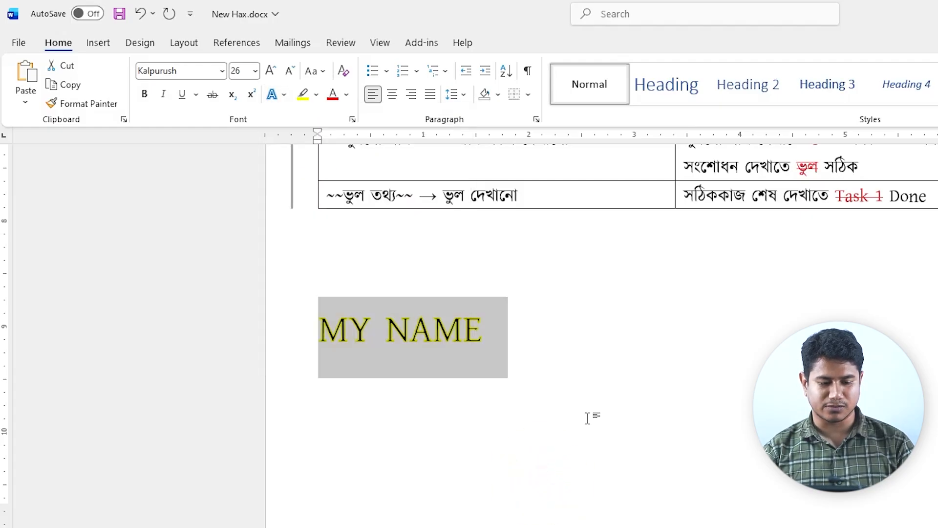
- Add a slanted perspective shadow text effect to the outlined "MY NAME" text
scroll(444, 360, "up", 2, "ctrl")
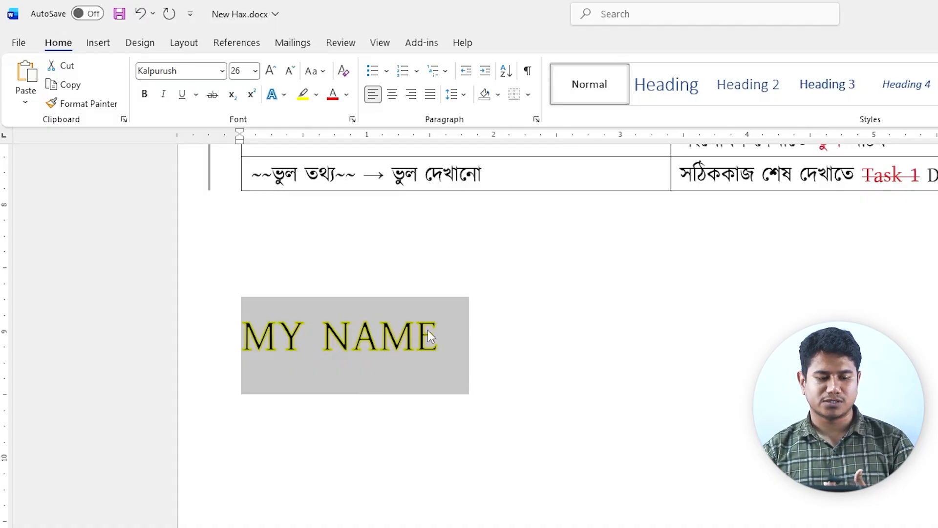
left_click(283, 95)
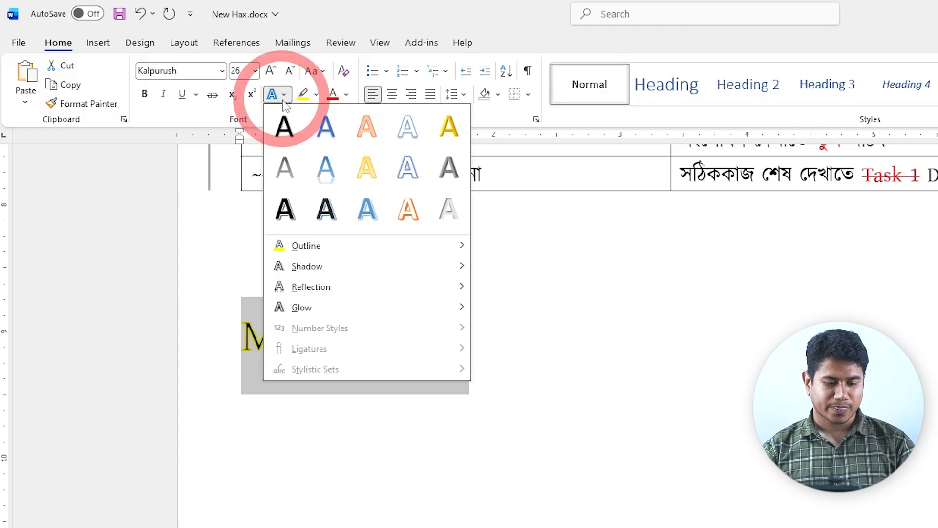
mouse_move(327, 267)
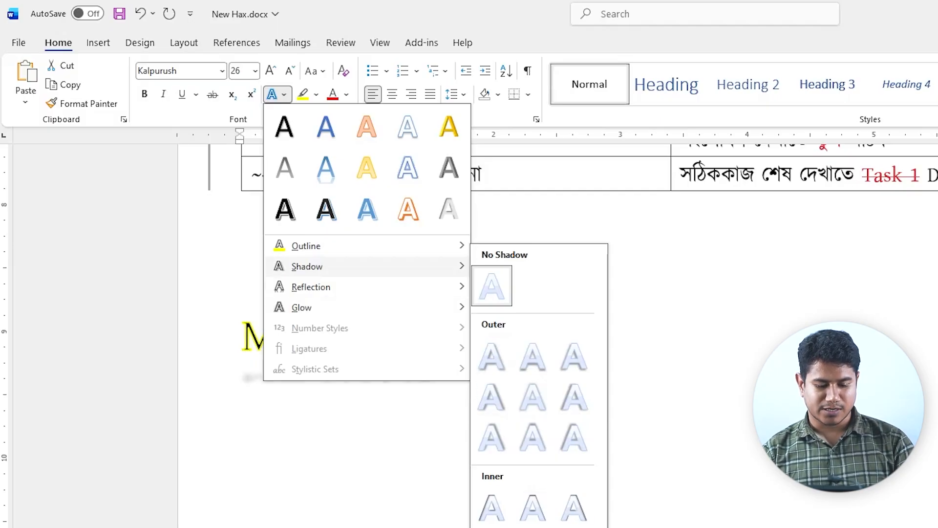
left_click(491, 397)
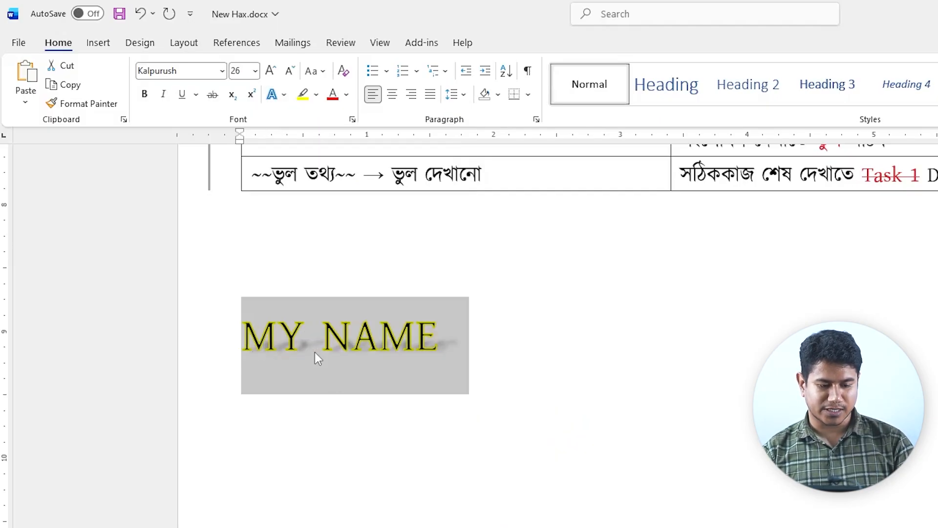
left_click(537, 393)
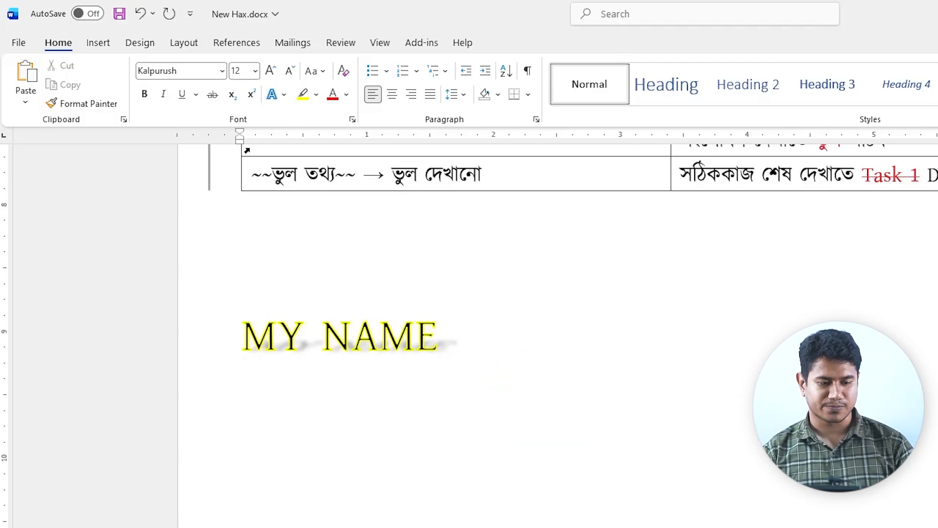
- Try to apply a reflection variation with the cursor on the empty line below "MY NAME"
left_click(274, 94)
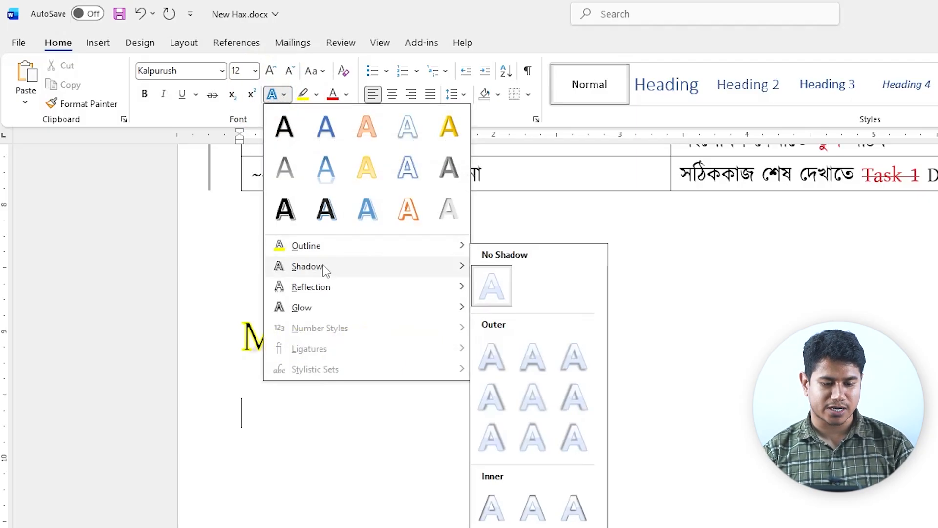
mouse_move(306, 291)
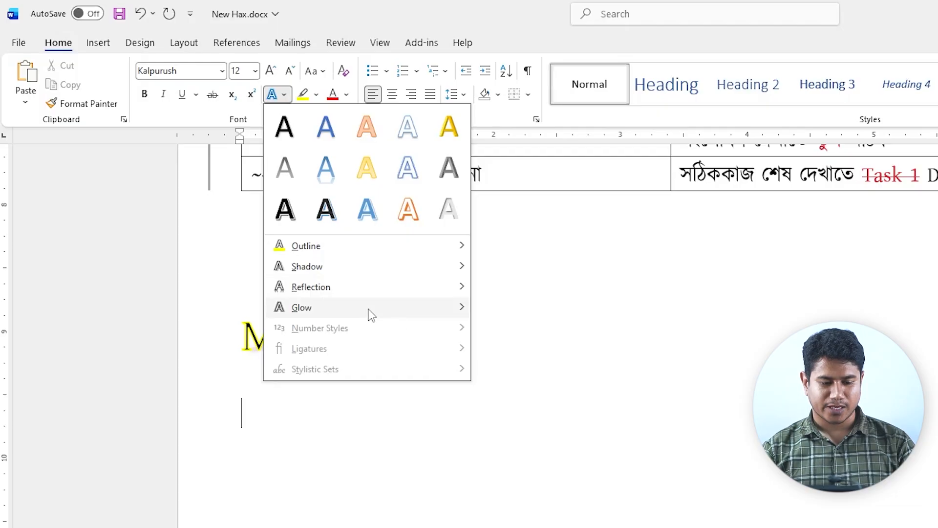
mouse_move(348, 291)
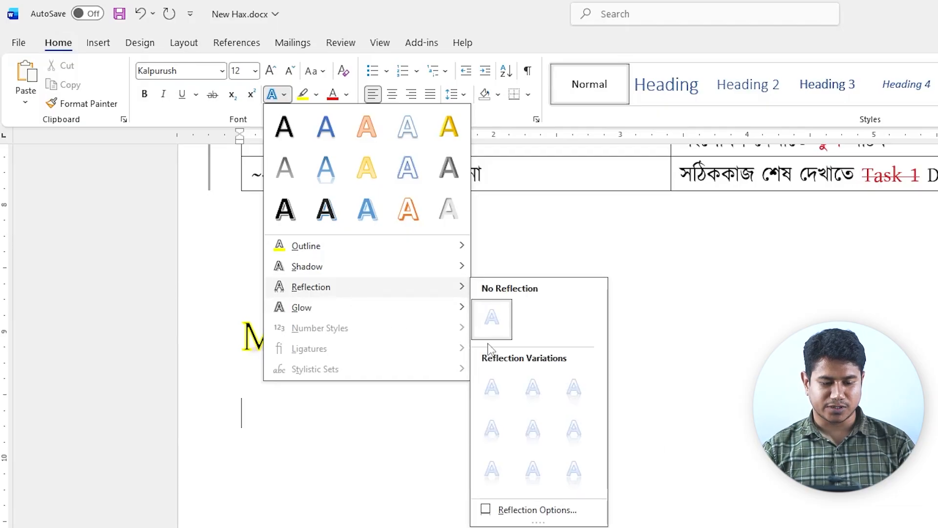
left_click(533, 389)
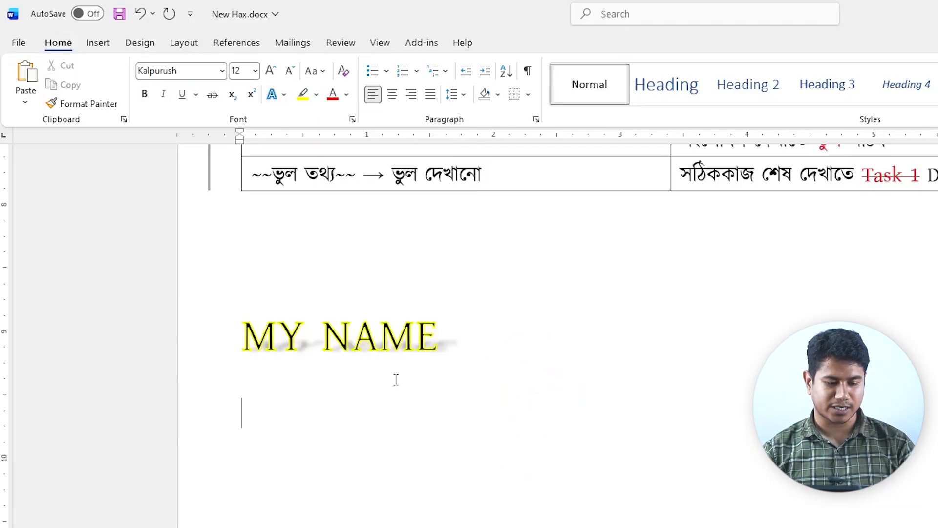
- Undo the reflection, shadow and yellow outline effects, restoring the plain "MY NAME" text
key("ctrl+z")
key("ctrl+z")
key("ctrl+z")
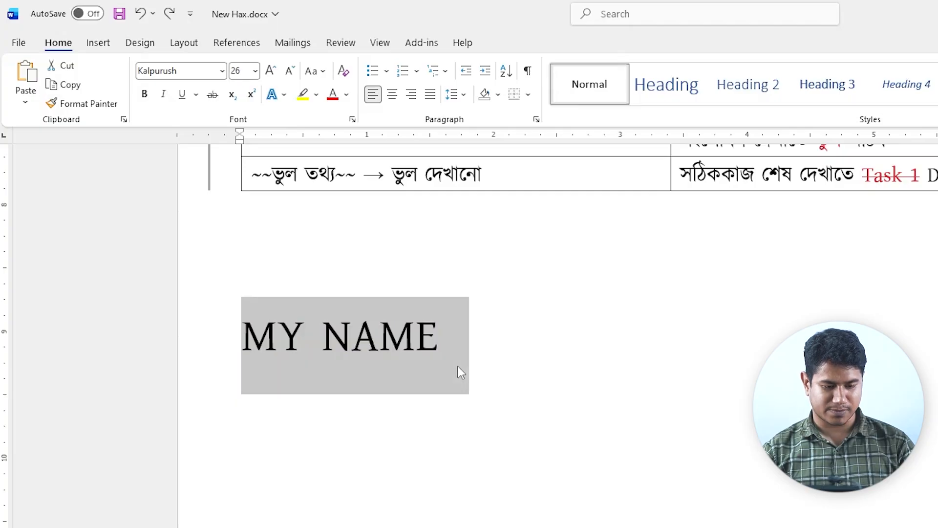
- Align the "MY NAME" line to the right margin of the page
left_click(348, 368)
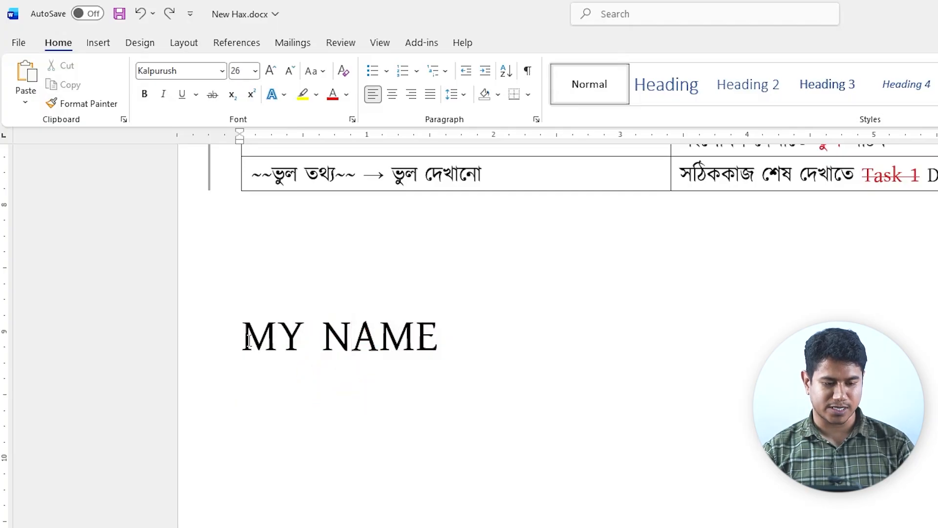
left_click_drag(244, 337, 494, 337)
left_click(278, 94)
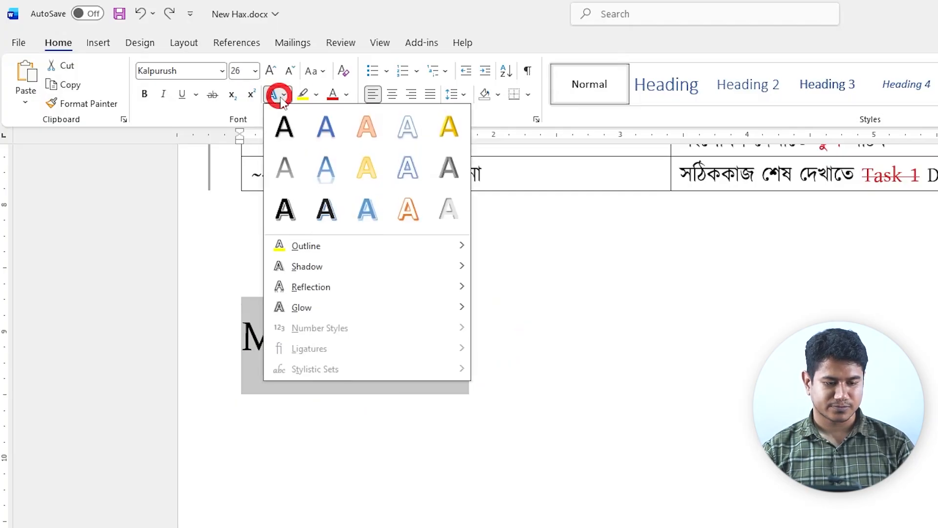
mouse_move(333, 316)
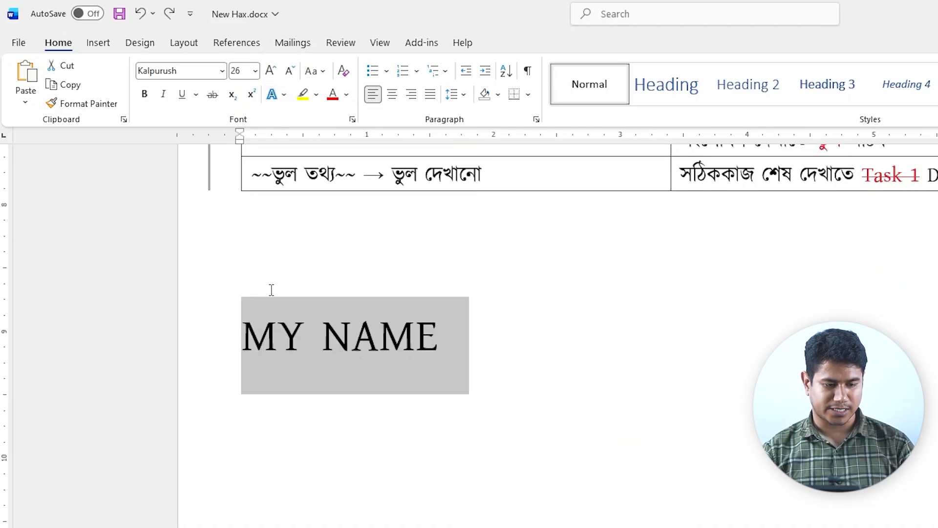
left_click(411, 95)
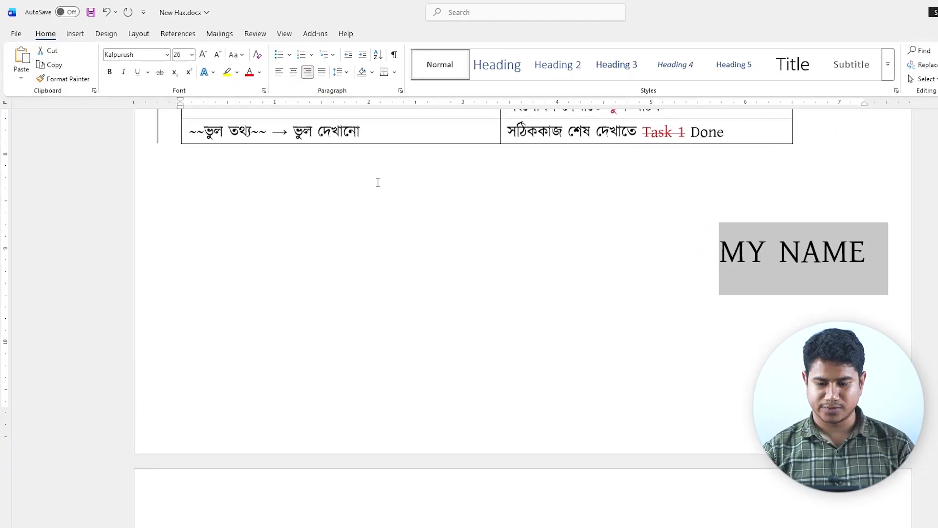
left_click(453, 302)
- Preview the reflection variations, glow variations and additional glow colors for the "MY NAME" text without applying any
left_click_drag(720, 252, 858, 254)
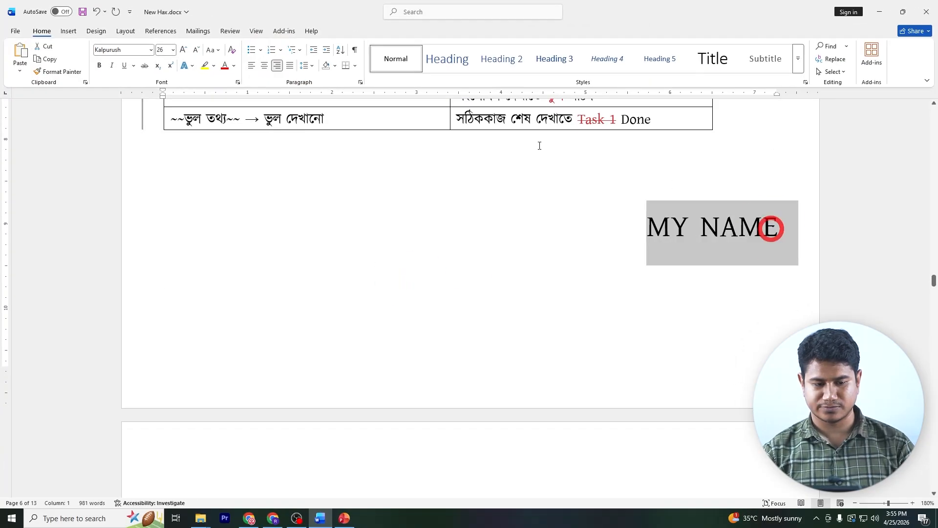
left_click(184, 65)
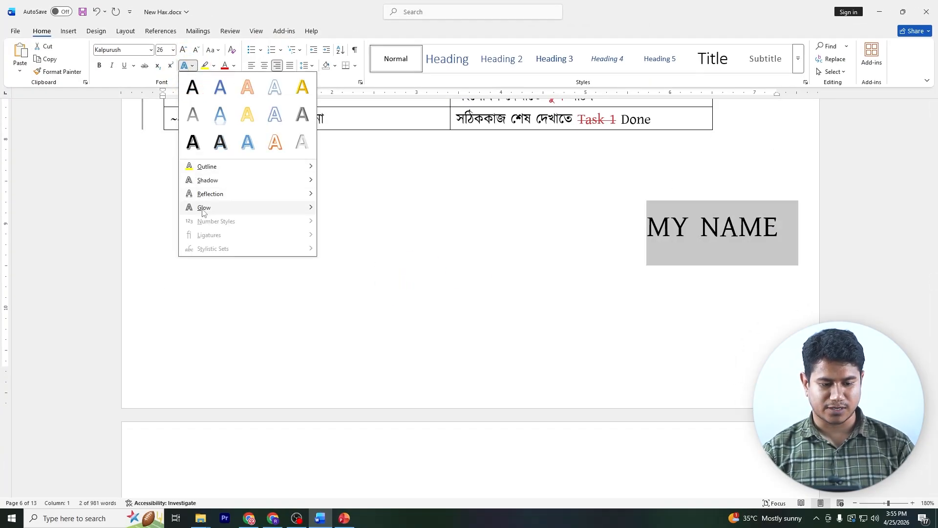
mouse_move(203, 195)
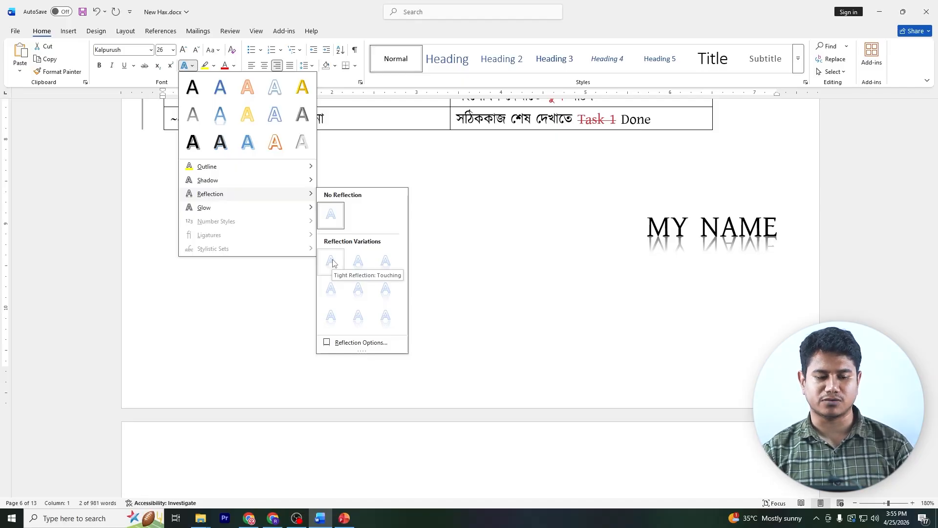
left_click(192, 67)
left_click(192, 66)
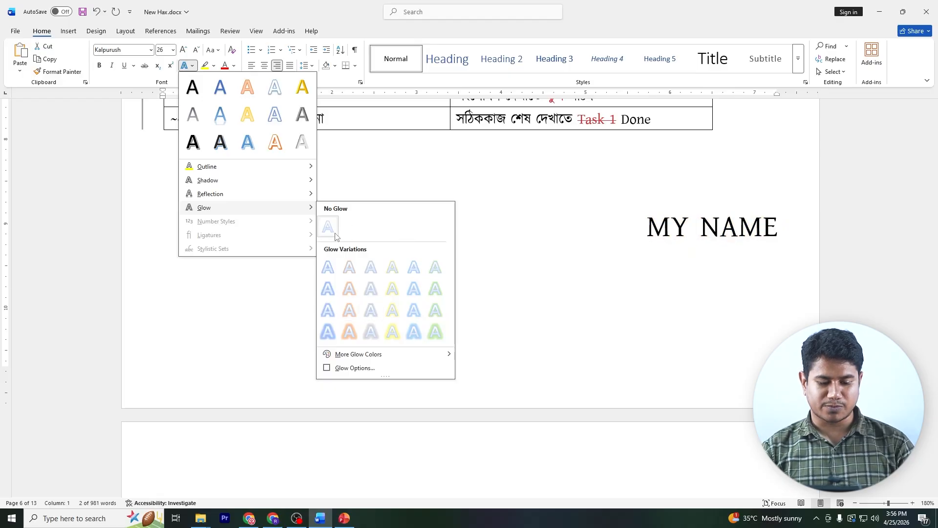
mouse_move(359, 355)
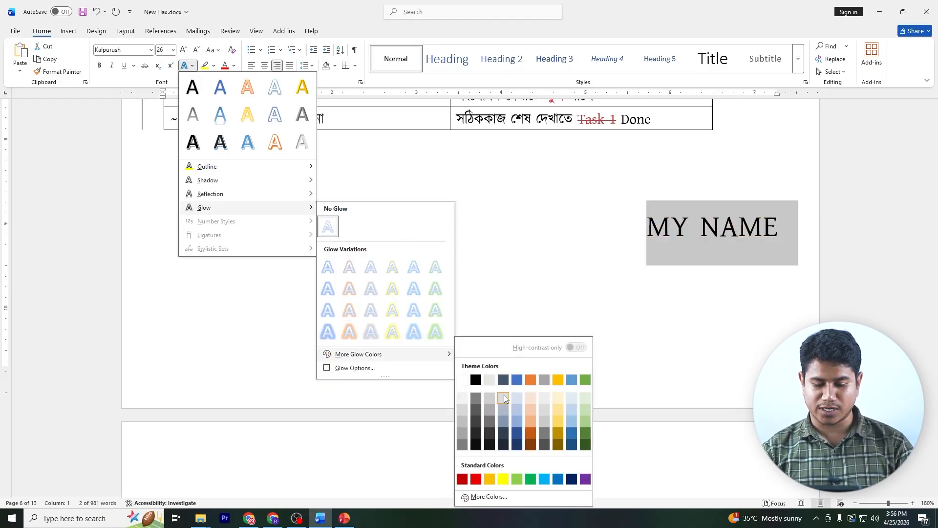
left_click(194, 320)
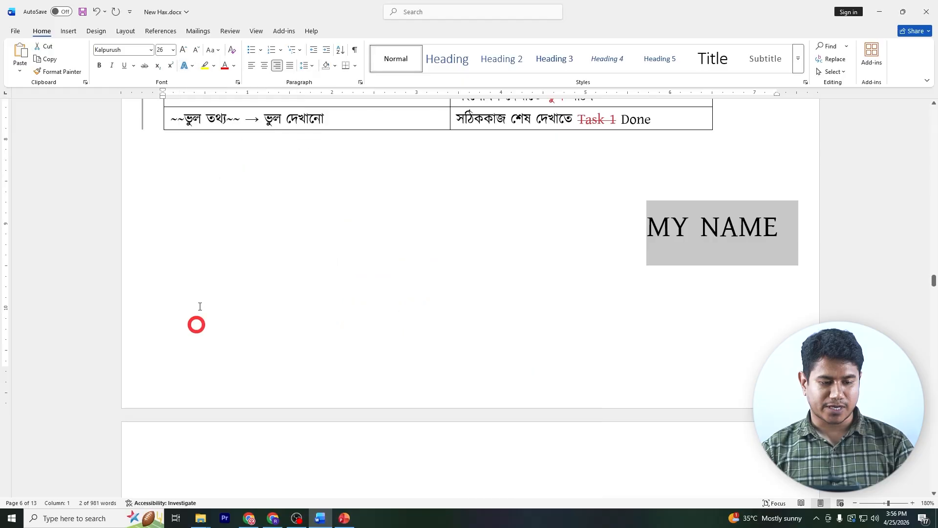
- Open the detailed shadow options for the selected "MY NAME" text
left_click(186, 65)
mouse_move(205, 171)
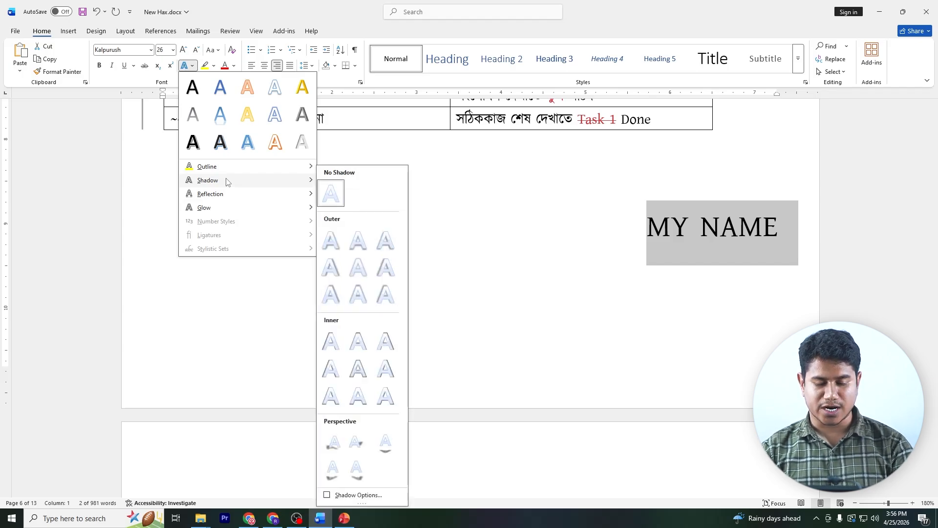
left_click(368, 495)
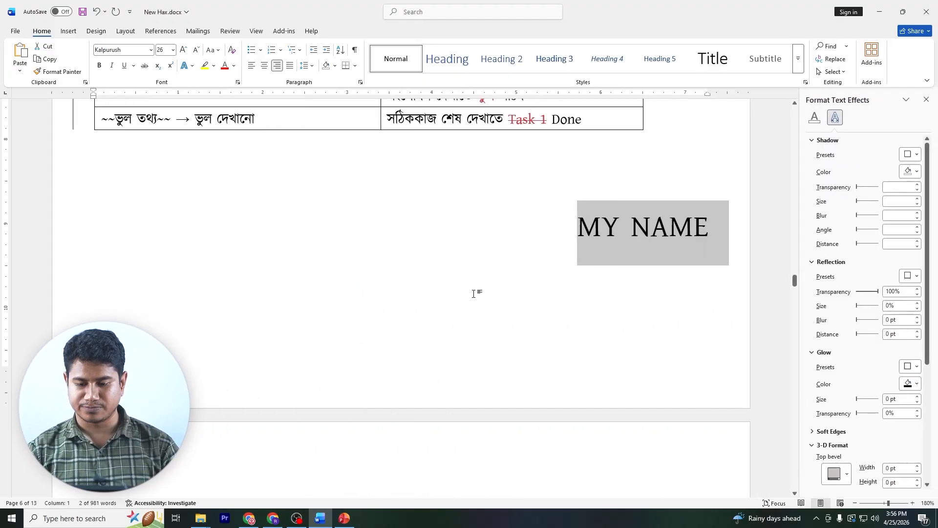
- Close the shadow options, open the detailed glow options and select the "MY NAME" text
left_click(463, 293)
left_click(926, 99)
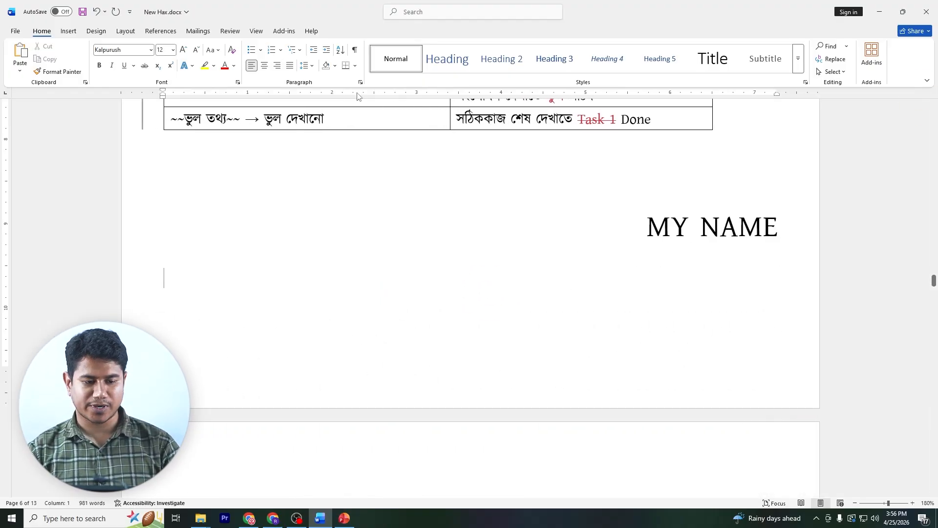
left_click(193, 66)
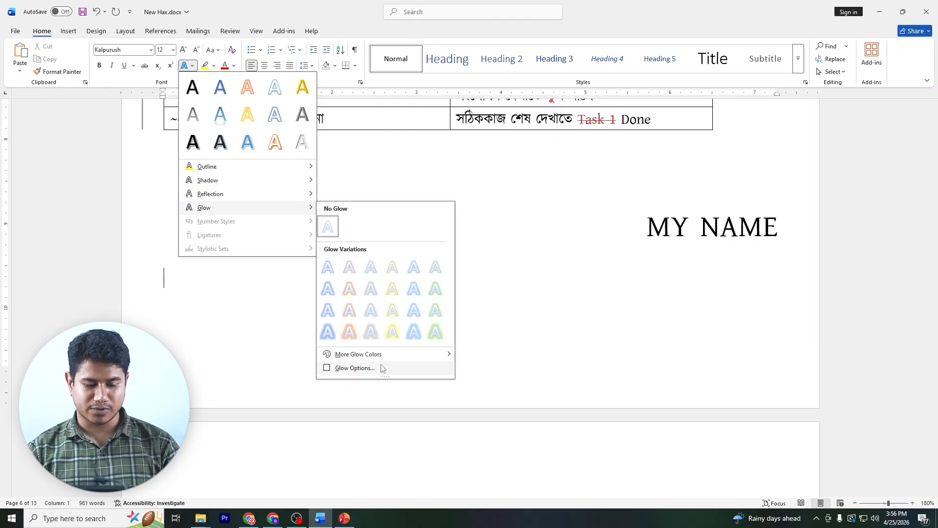
left_click(356, 369)
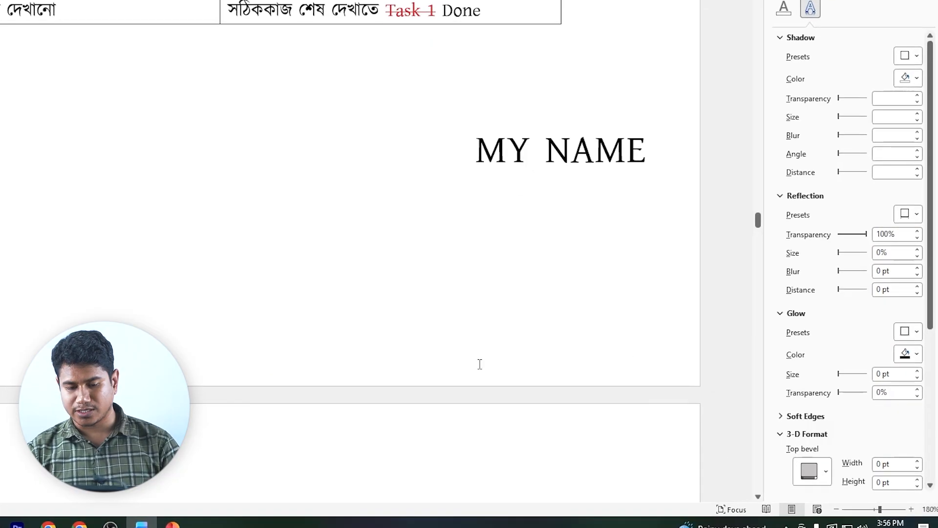
left_click_drag(479, 159, 672, 162)
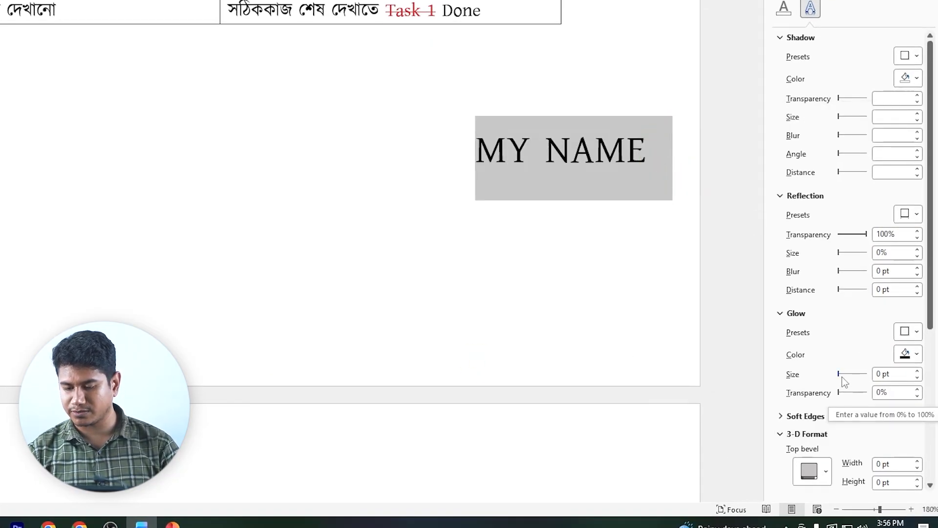
- Give the "MY NAME" text a dark orange glow with a size of 9 pt and 20% transparency
mouse_move(842, 377)
left_mouse_down()
mouse_move(851, 375)
mouse_move(842, 375)
left_mouse_up()
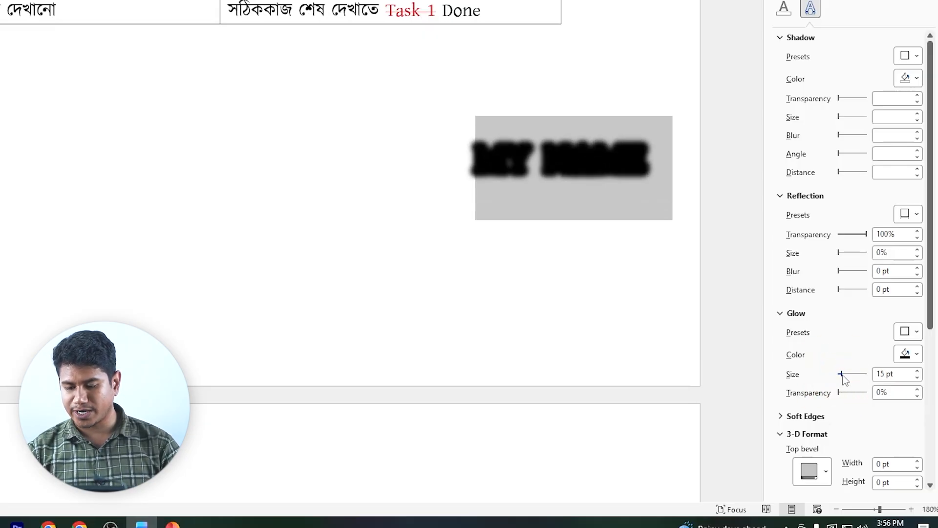
left_click_drag(842, 375, 839, 375)
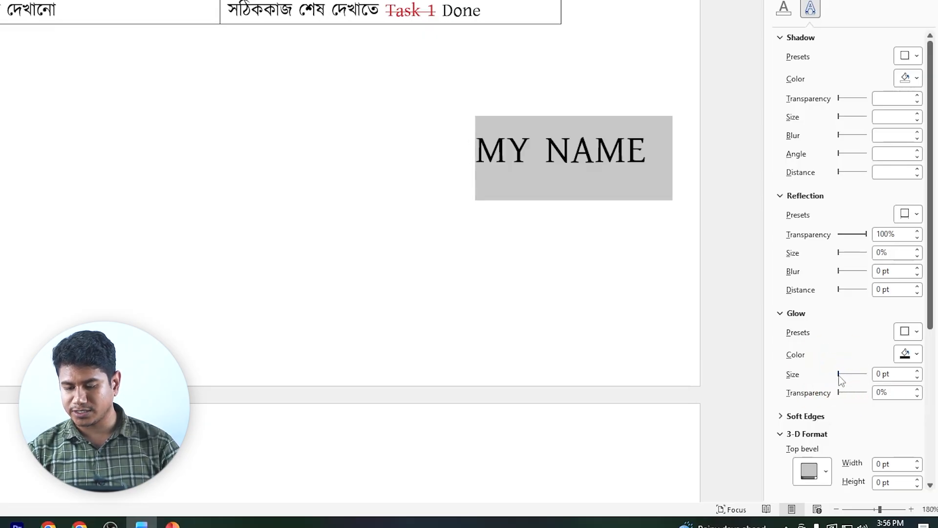
left_click(916, 354)
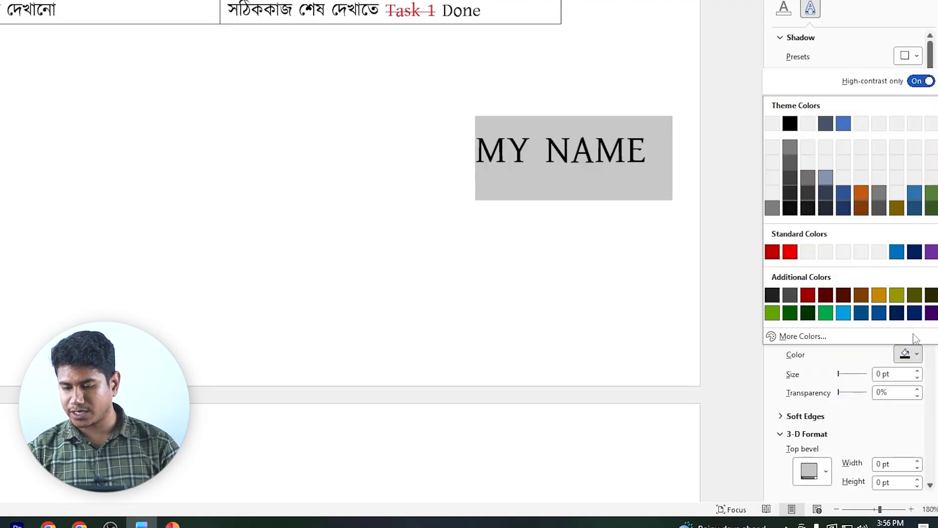
left_click(860, 195)
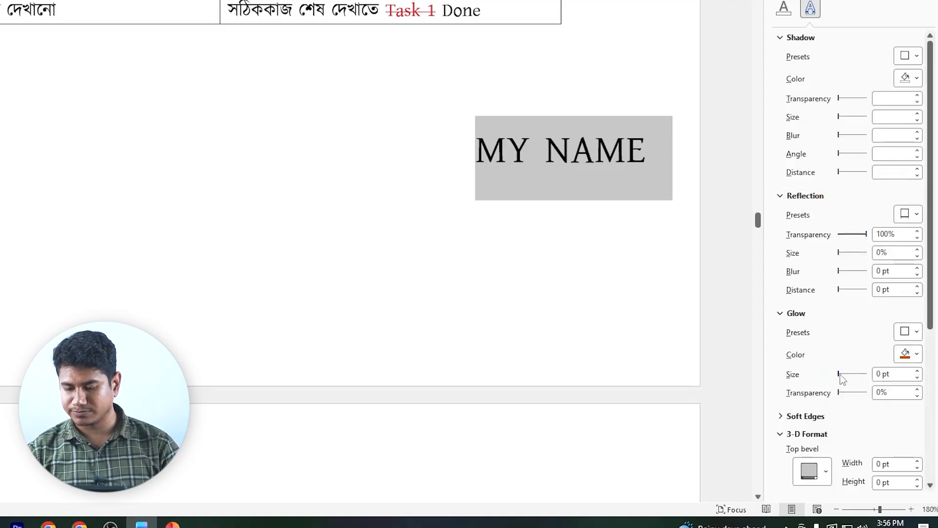
left_click_drag(840, 374, 843, 377)
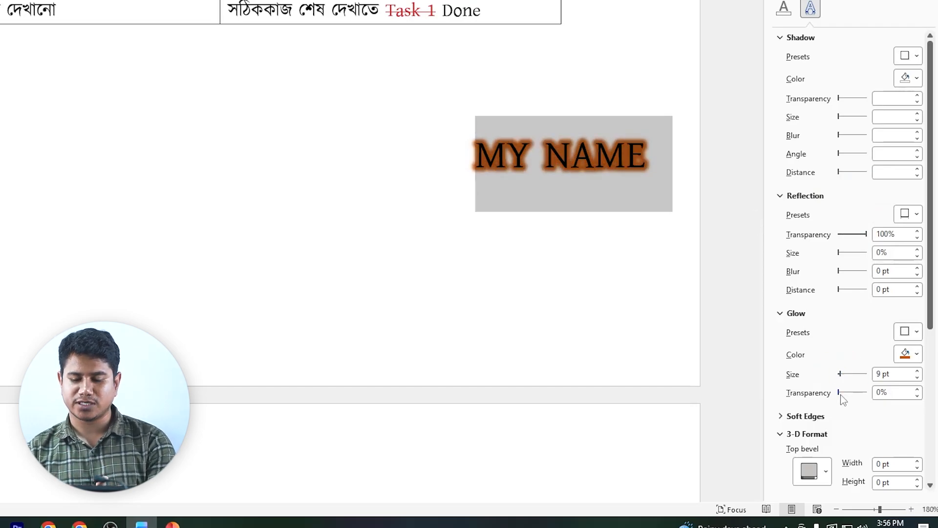
left_click_drag(840, 394, 858, 394)
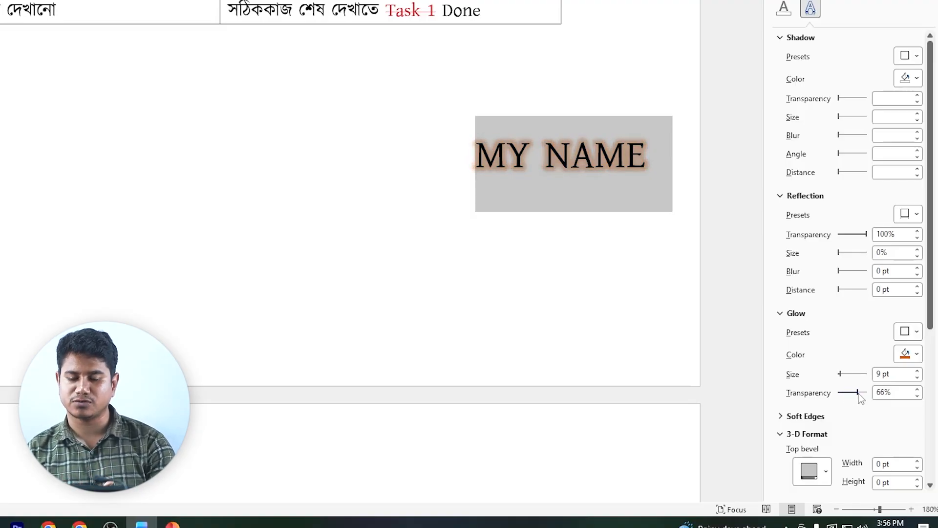
left_click_drag(858, 393, 843, 394)
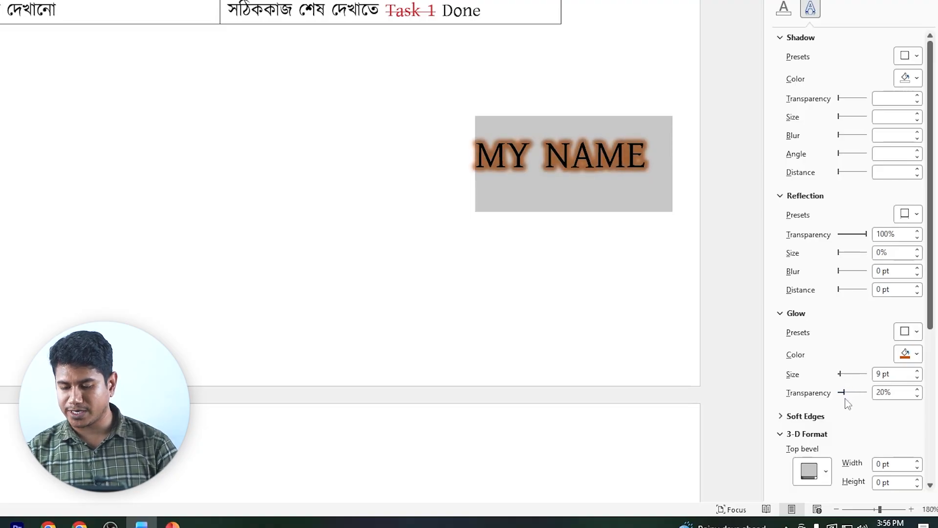
left_click(845, 395)
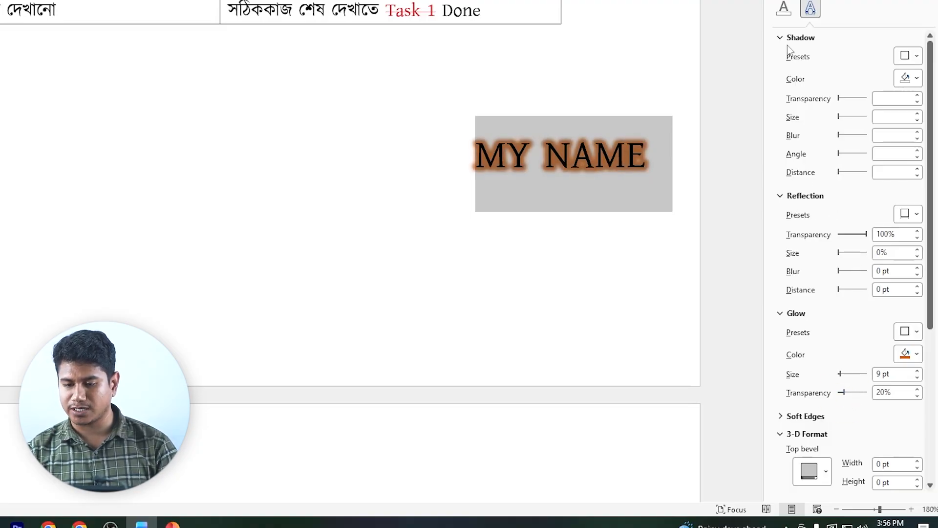
- Try several bottom bevel presets on the "MY NAME" text, ending with the first preset in the second row of bevels
scroll(806, 304, "down", 5)
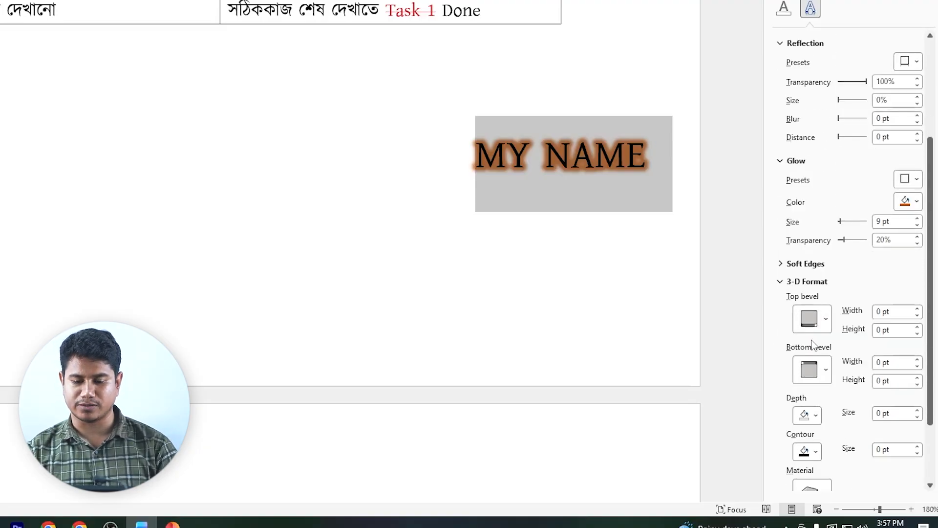
left_click(824, 370)
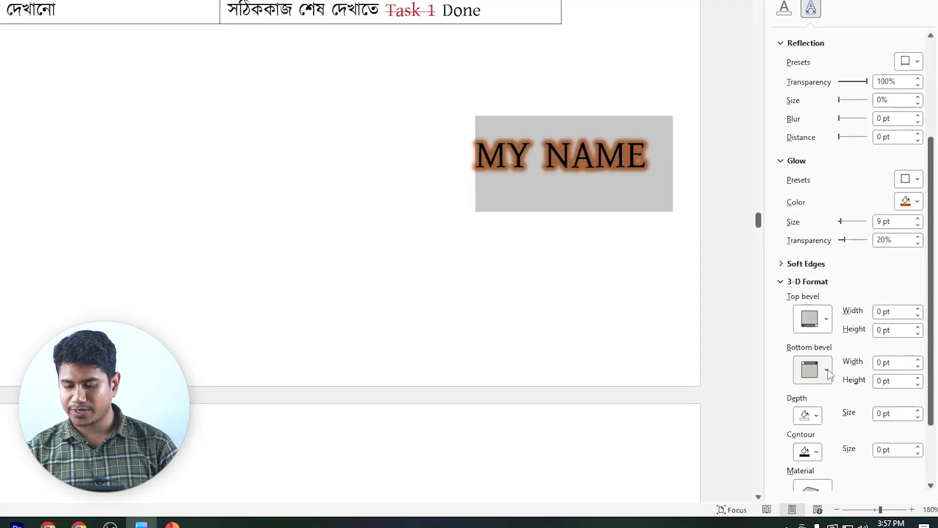
left_click(848, 259)
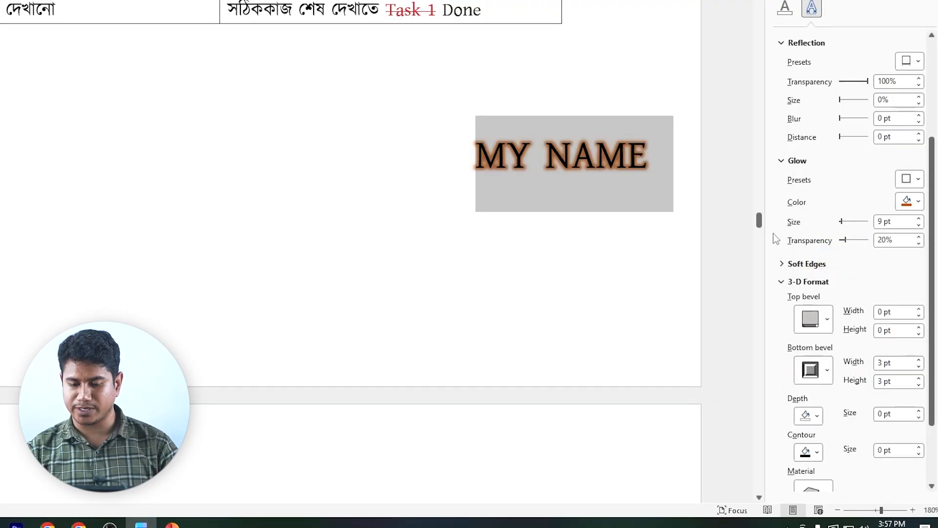
left_click(824, 370)
left_click(852, 330)
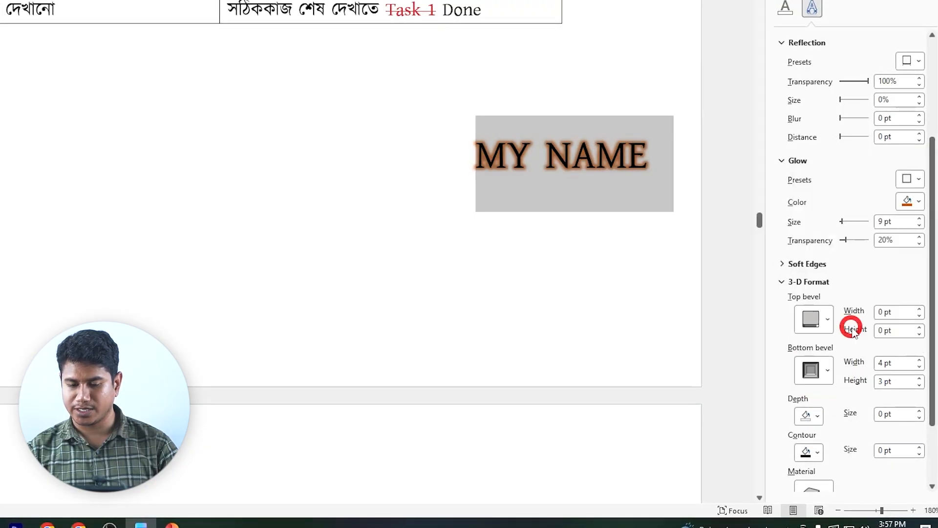
left_click(825, 370)
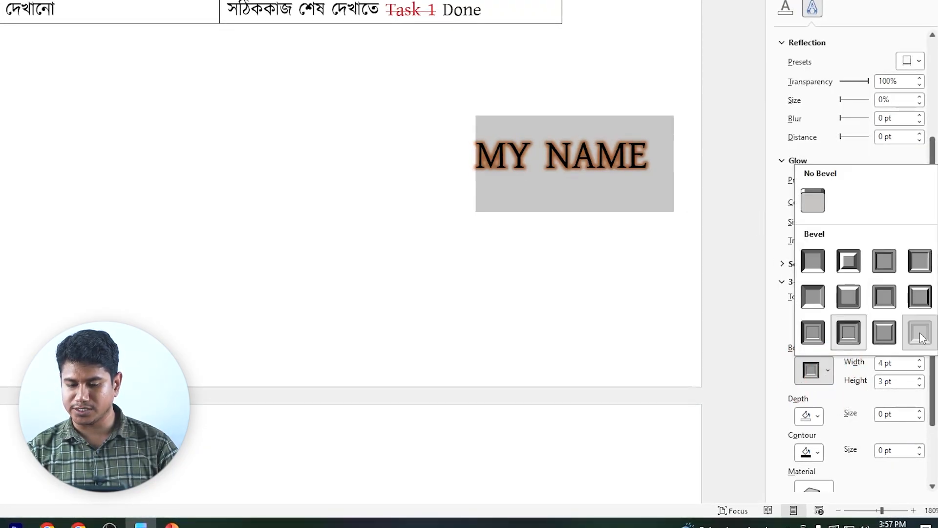
left_click(921, 337)
left_click(825, 369)
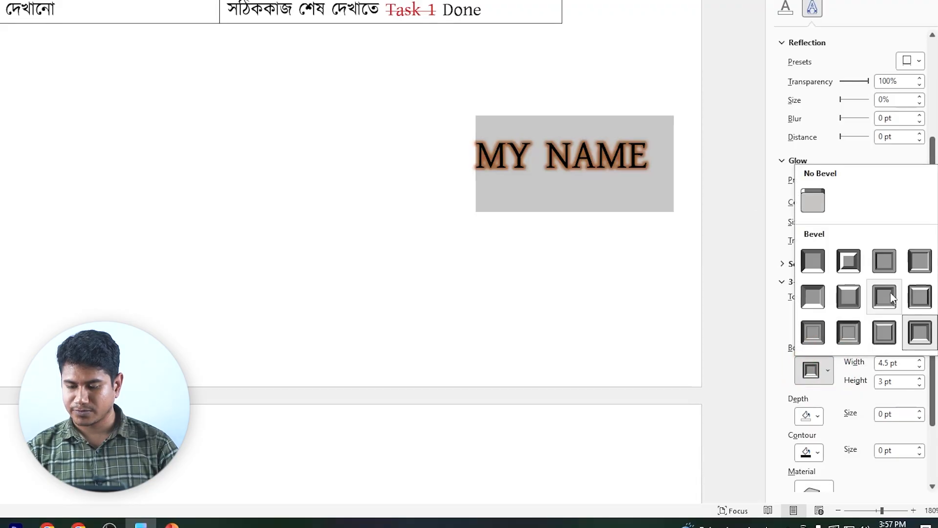
left_click(813, 296)
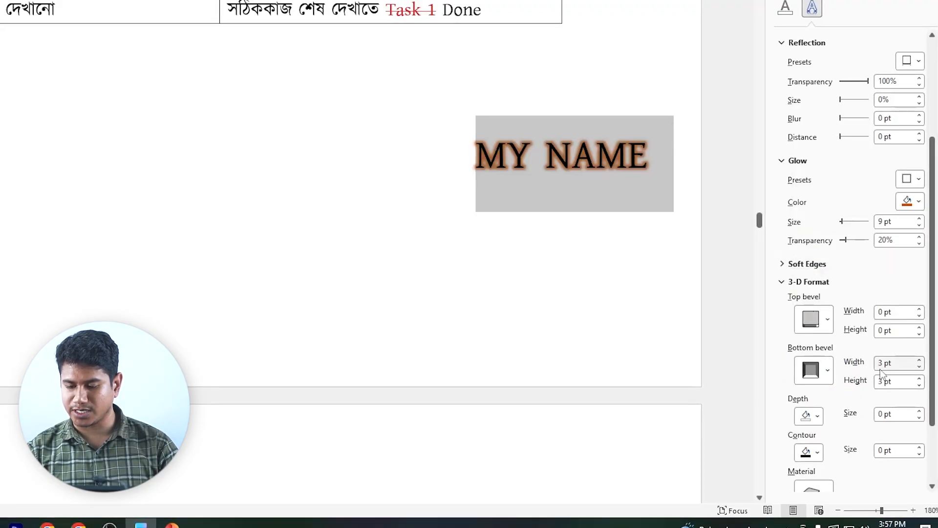
- Set the bottom bevel's width to 0 pt and its height to 3 pt, and close the text effects options
left_click(919, 360)
left_click(919, 360)
left_click(919, 360)
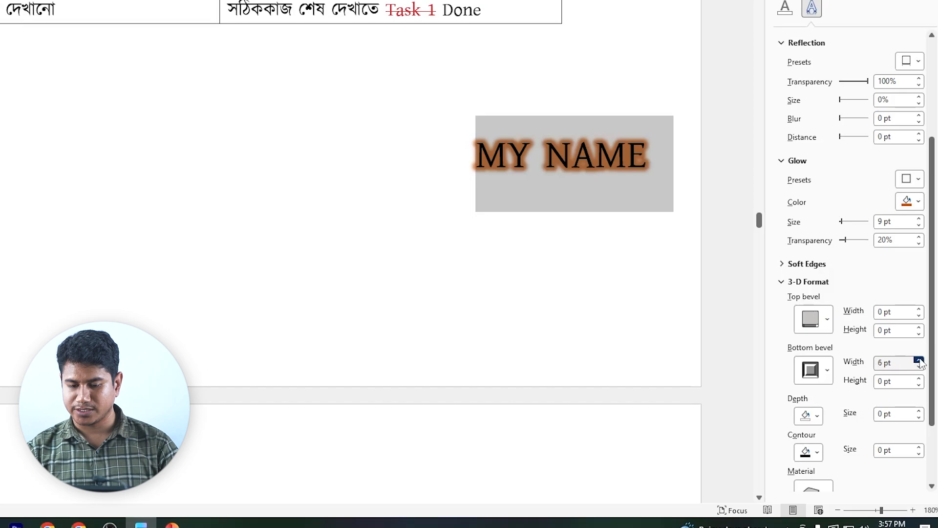
left_click(919, 361)
left_click(918, 366)
left_click(919, 367)
left_click(919, 367)
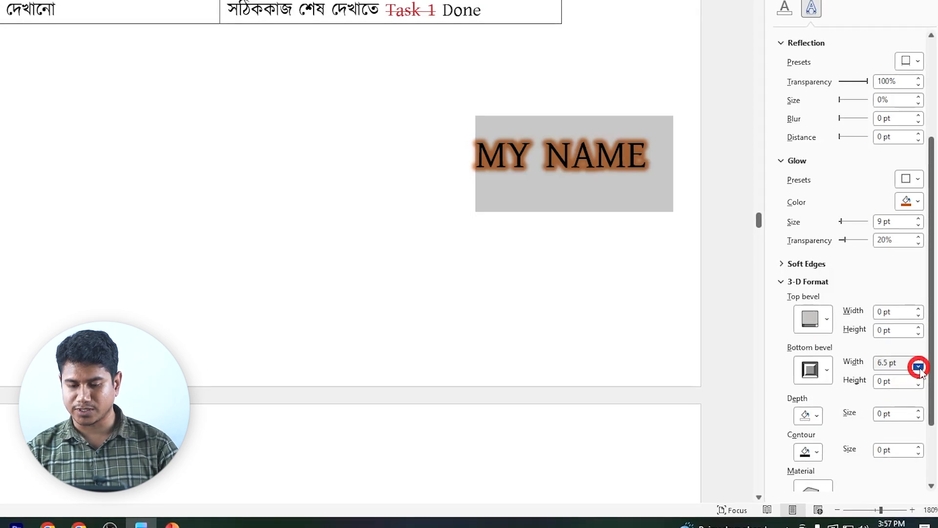
left_click(919, 367)
left_click(919, 367)
left_click(919, 366)
left_click(918, 367)
left_click(918, 366)
left_click(919, 367)
left_click(918, 367)
left_click(918, 367)
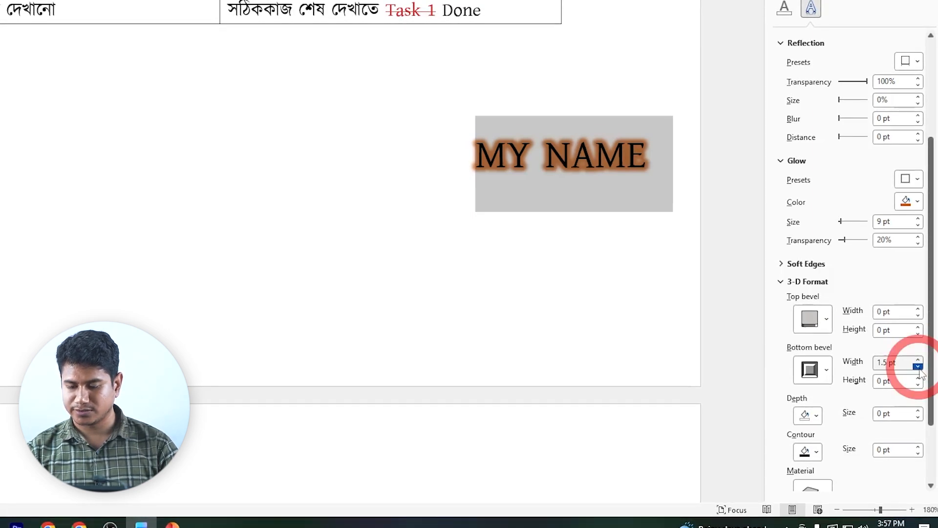
left_click(918, 378)
left_click(918, 378)
left_click(918, 379)
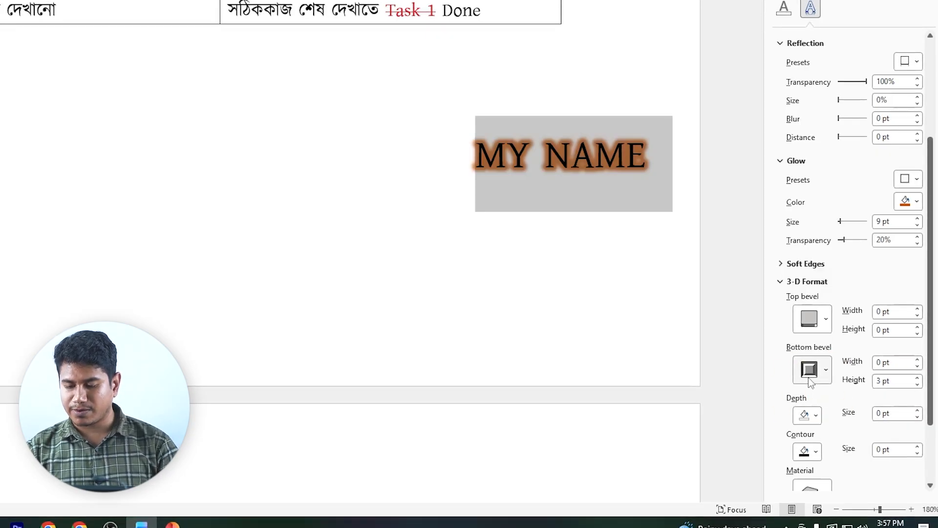
left_click(927, 103)
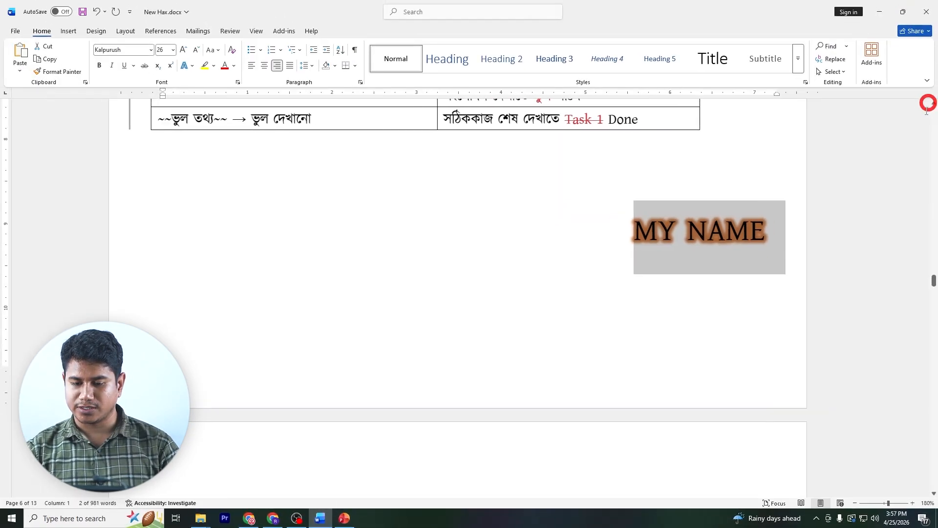
- Switch to PowerPoint to review the Bevel entry on the "Text Effects, WordArt" slide, and return to the Word document
left_click(192, 67)
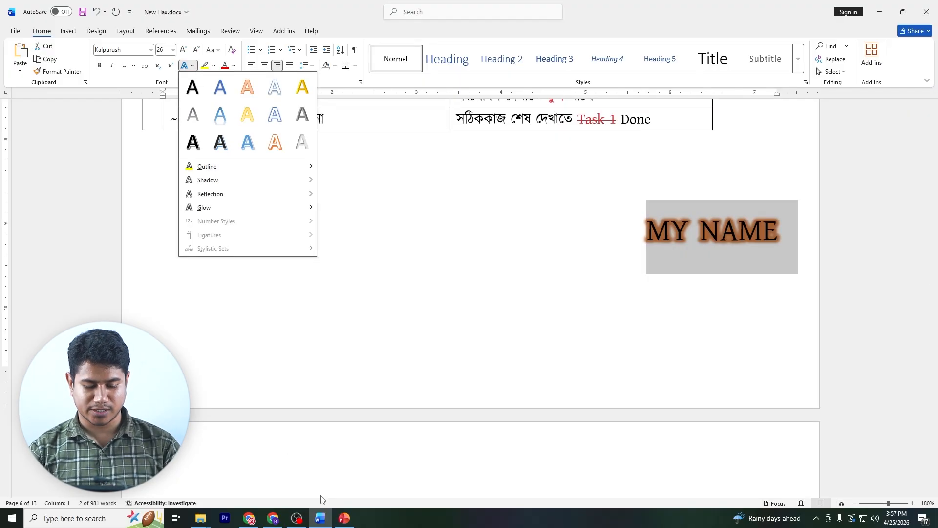
left_click(344, 518)
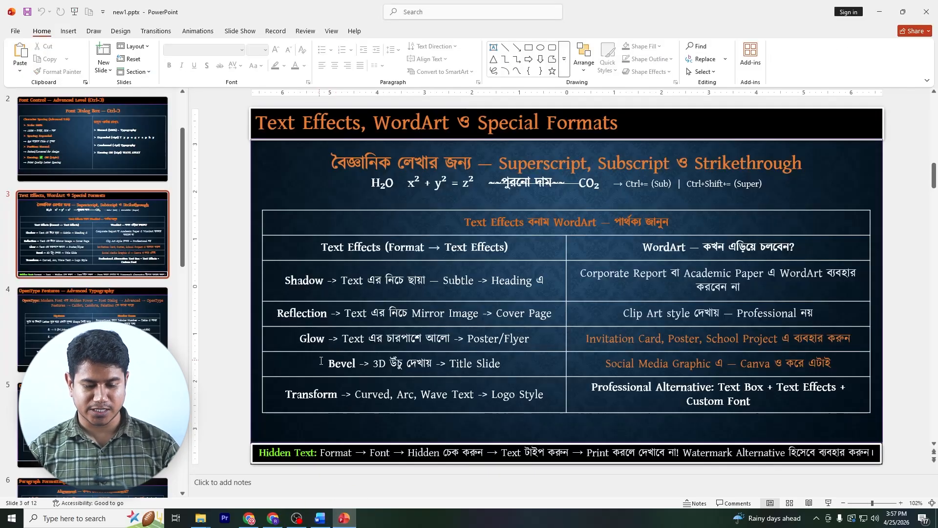
left_click(332, 364)
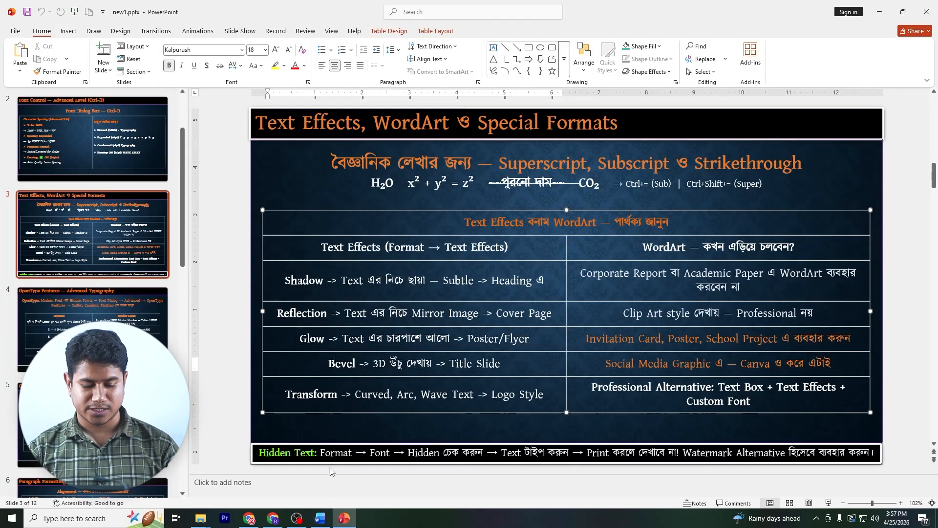
left_click(320, 518)
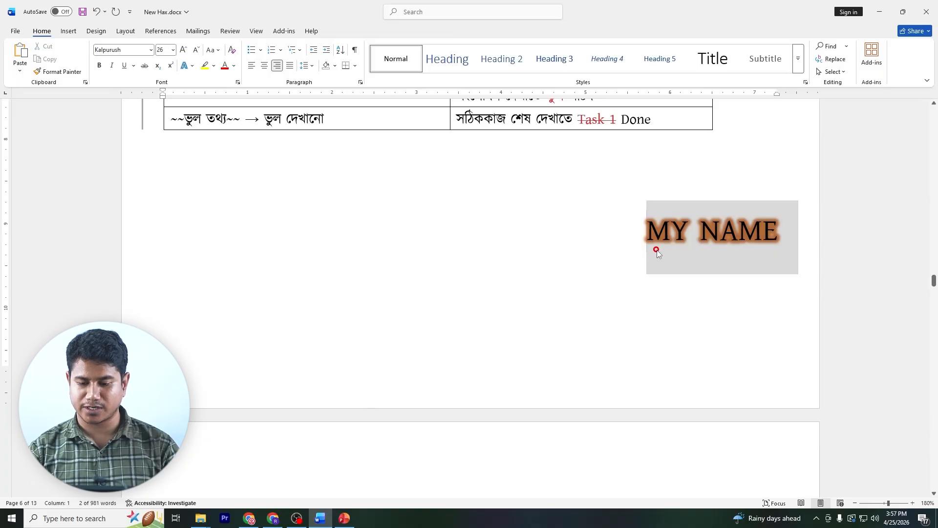
- Delete the glowing "MY NAME" text below the table
left_click_drag(655, 251, 770, 233)
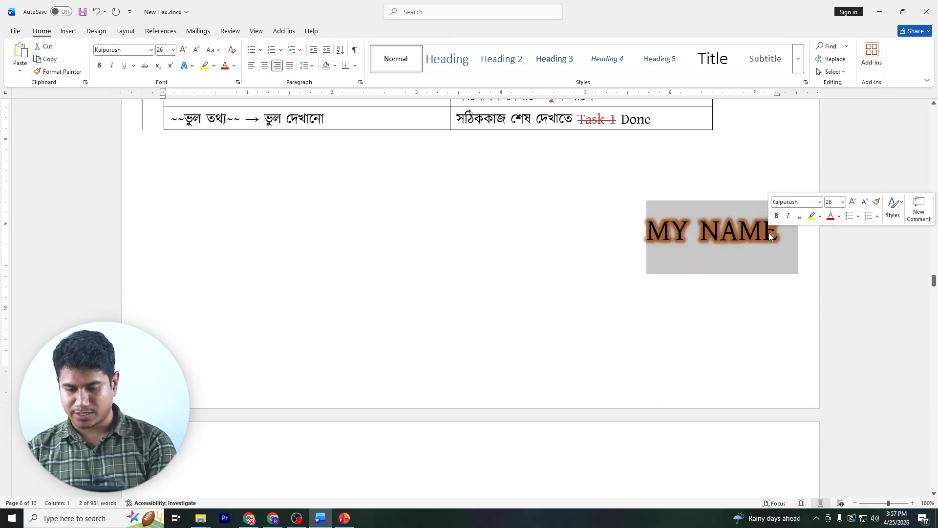
key("BackSpace")
scroll(325, 262, "up", 3)
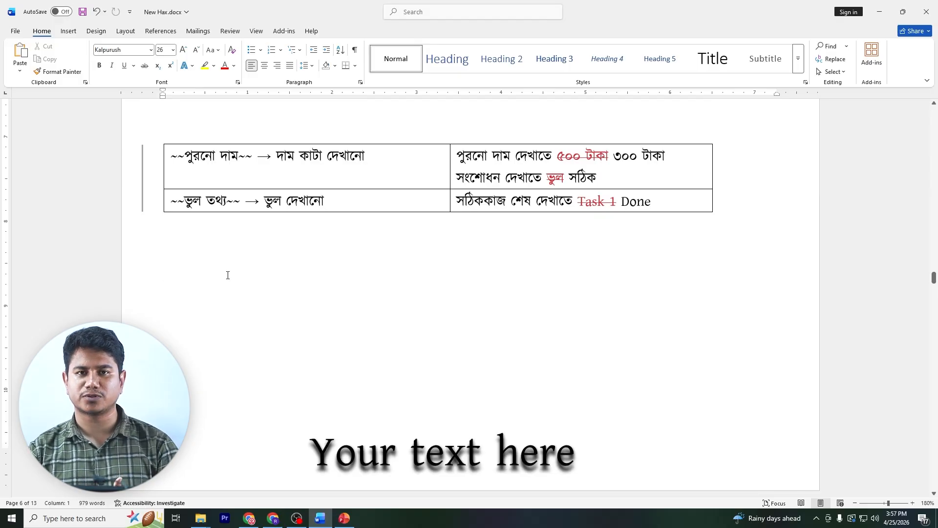
- Draw a text box about 0.83" high and 3.48" wide in the empty space below the table
left_click(69, 31)
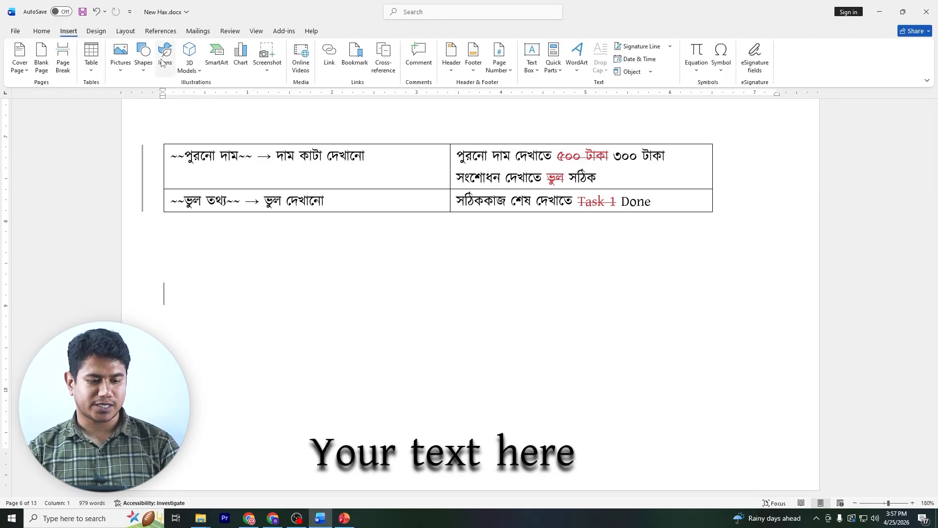
left_click(143, 58)
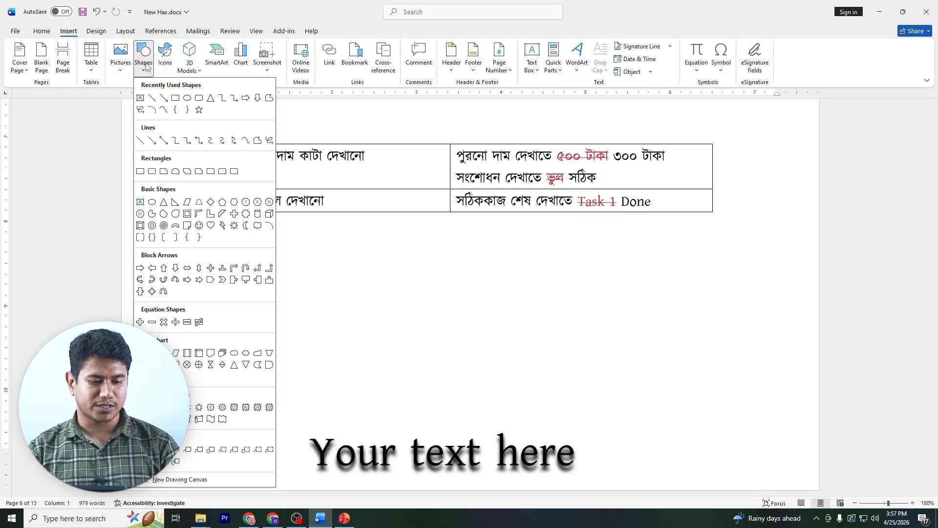
left_click(141, 100)
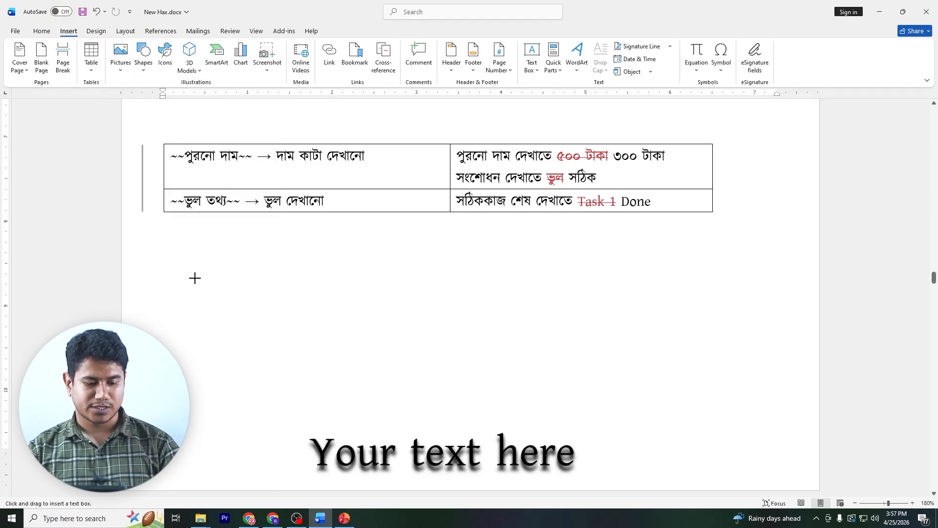
left_click_drag(181, 267, 475, 337)
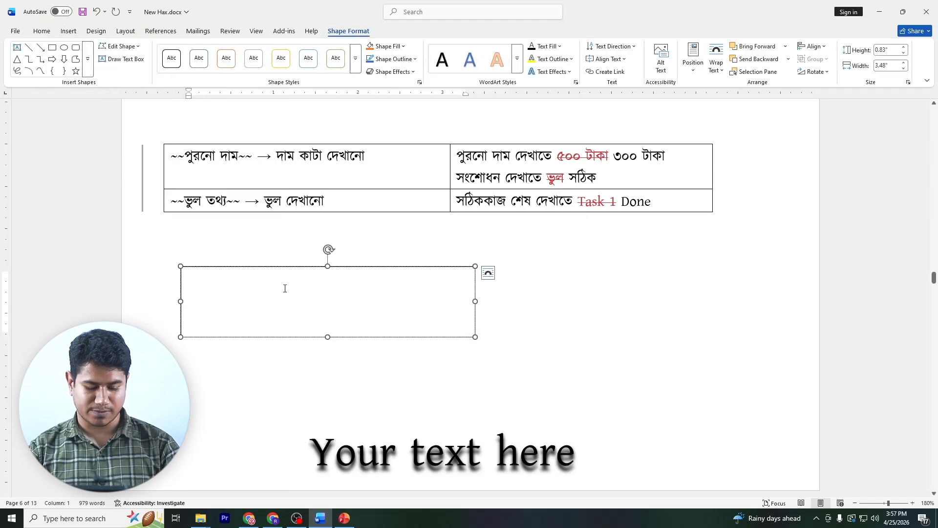
- Enter "My name is" followed by the person's first name in the text box
type("M")
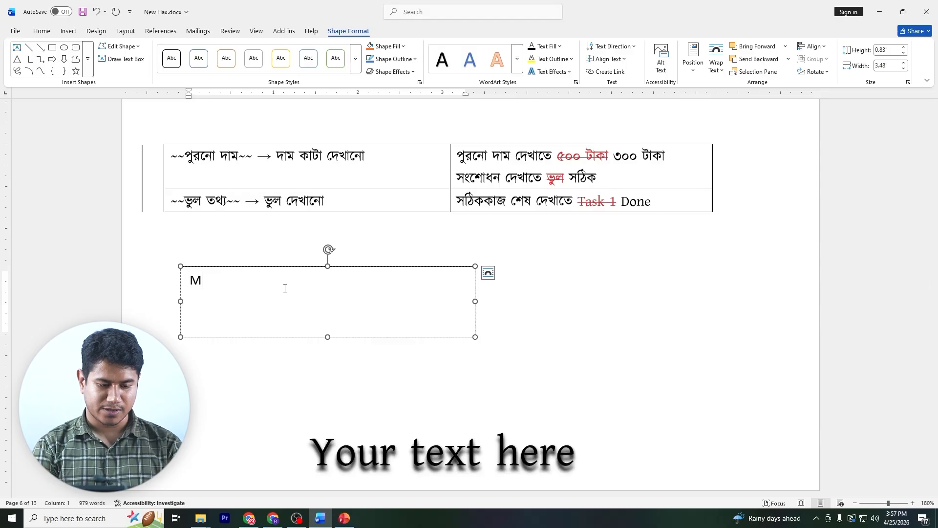
type("Y ")
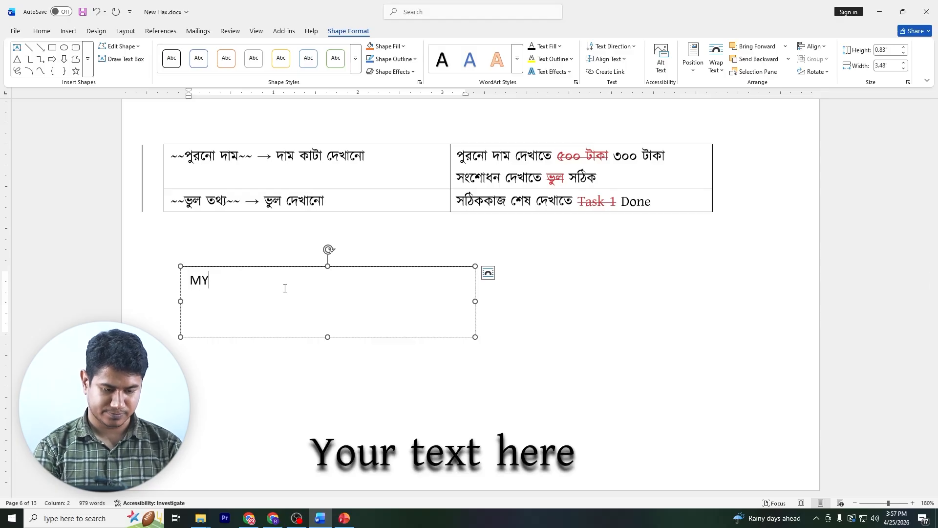
type("na")
key("BackSpace")
key("BackSpace")
type("N")
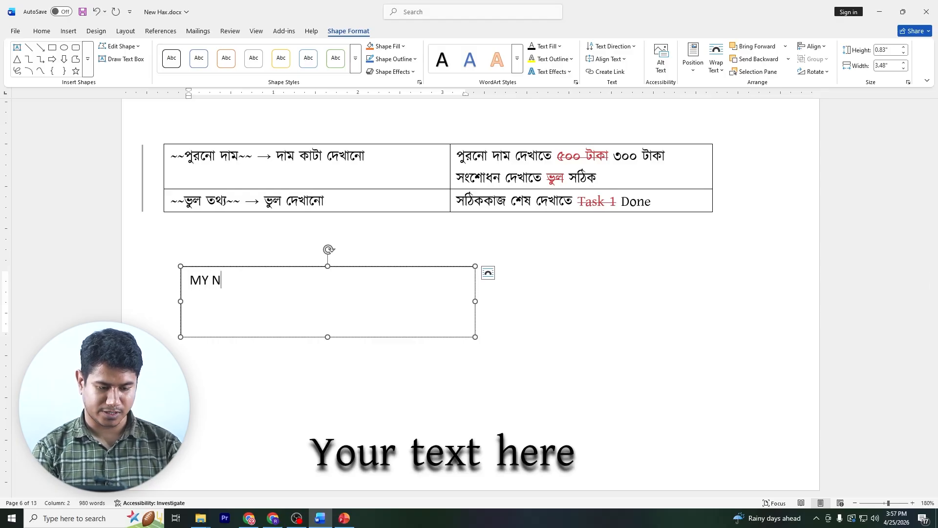
type("ame")
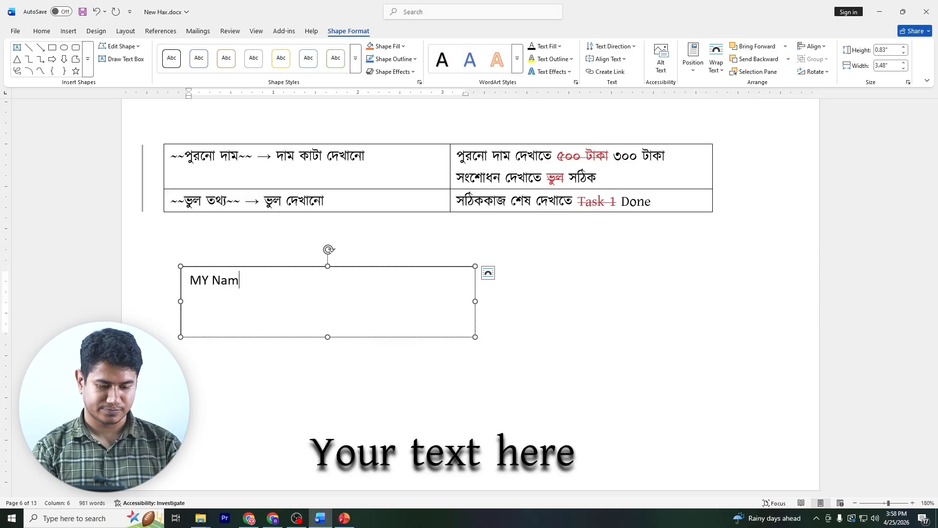
key("BackSpace")
key("BackSpace")
key("BackSpace")
key("BackSpace")
key("BackSpace")
key("BackSpace")
type("My ")
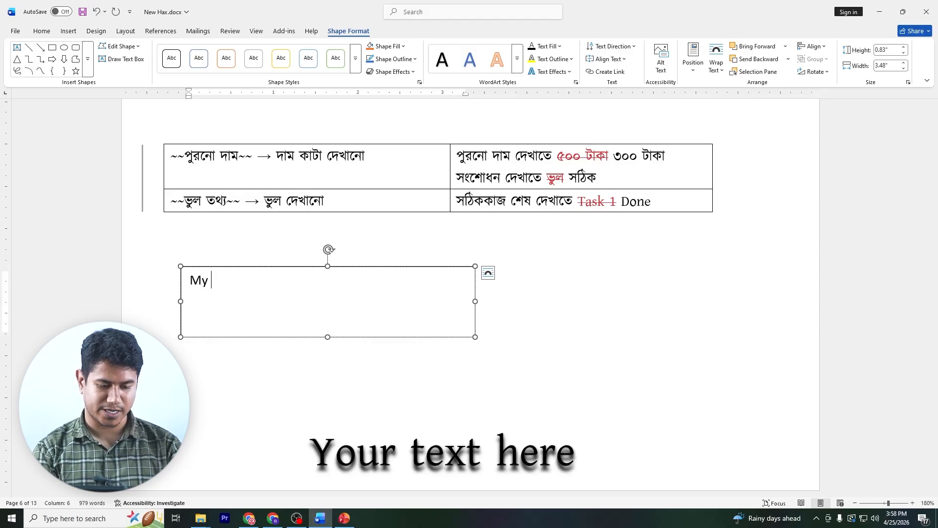
type("name is ")
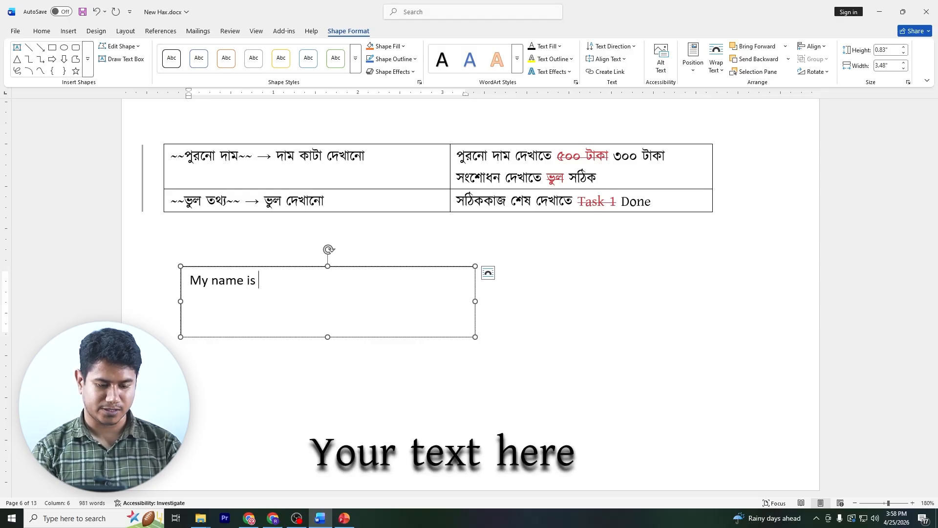
type("Taiful")
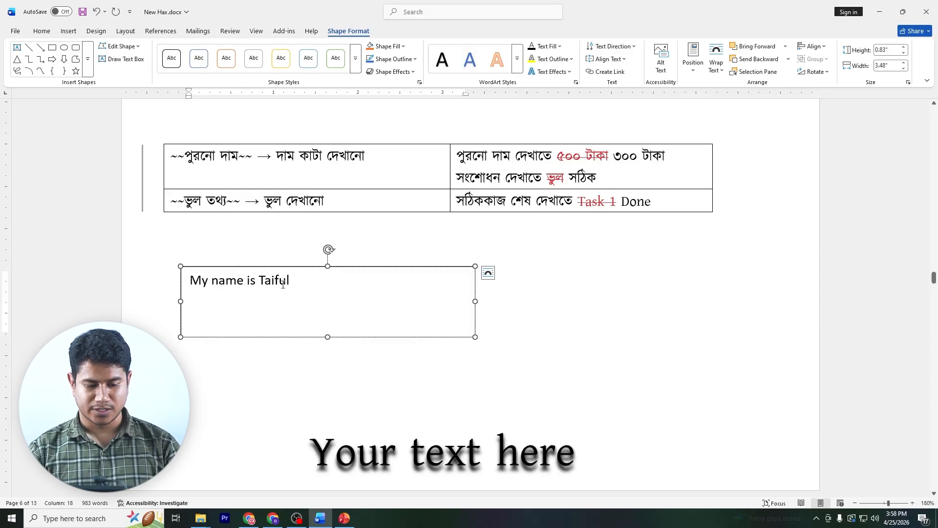
- Set the font size of all text in the text box to 24
key("ctrl+a")
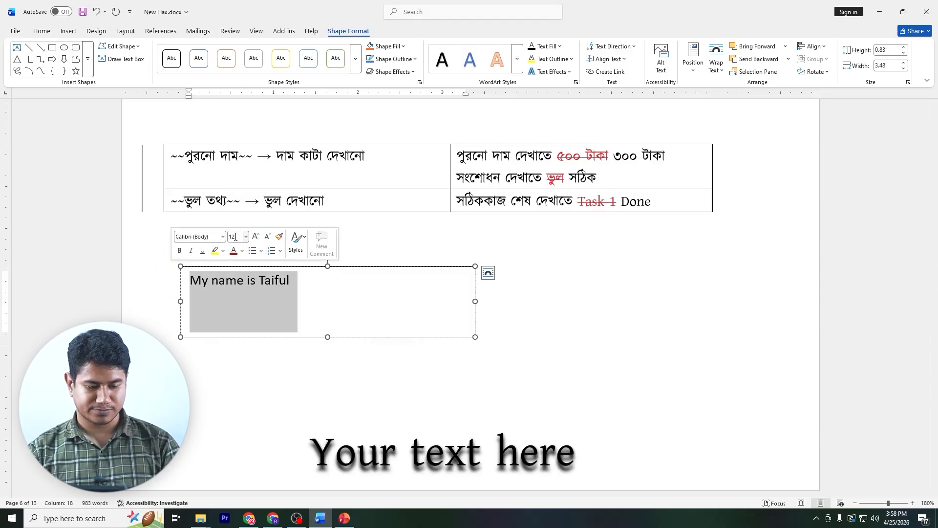
left_click(236, 236)
type("24")
key("Return")
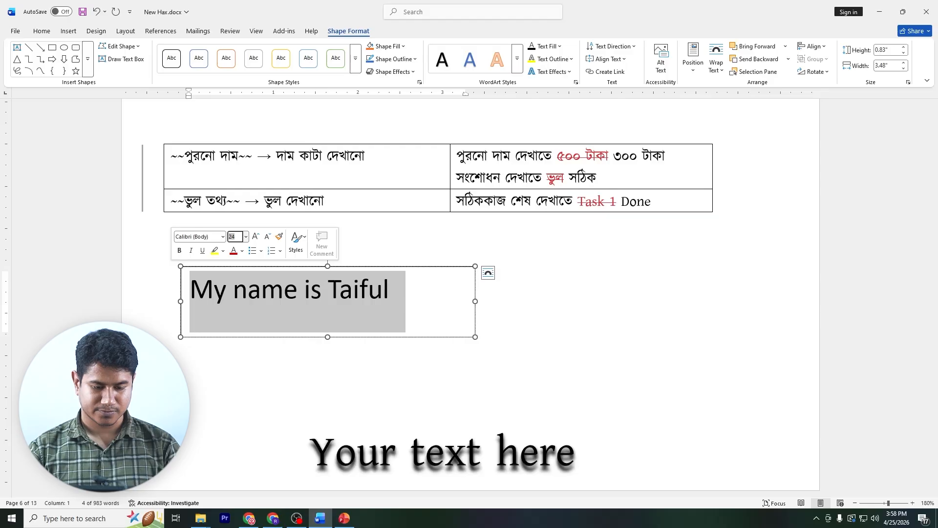
left_click(511, 322)
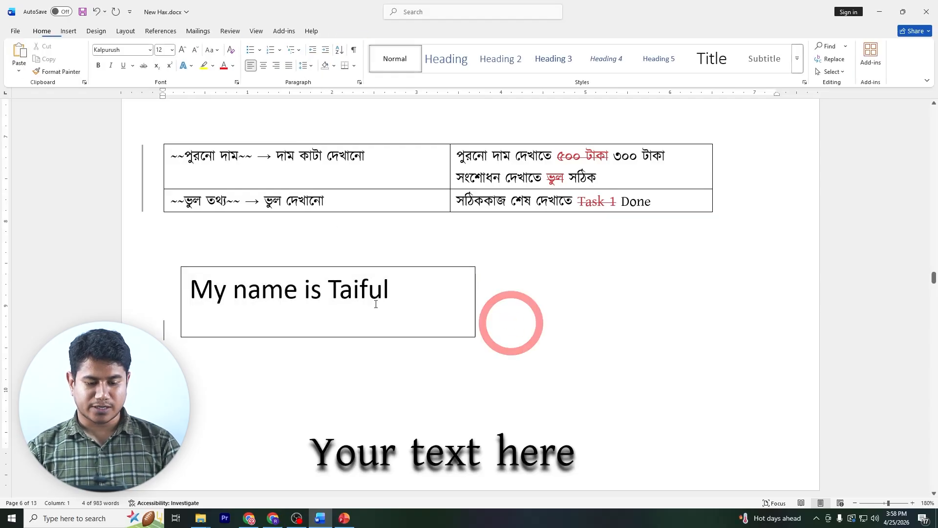
- Apply the second preset in the first row of shape bevels to the text box
left_click(389, 288)
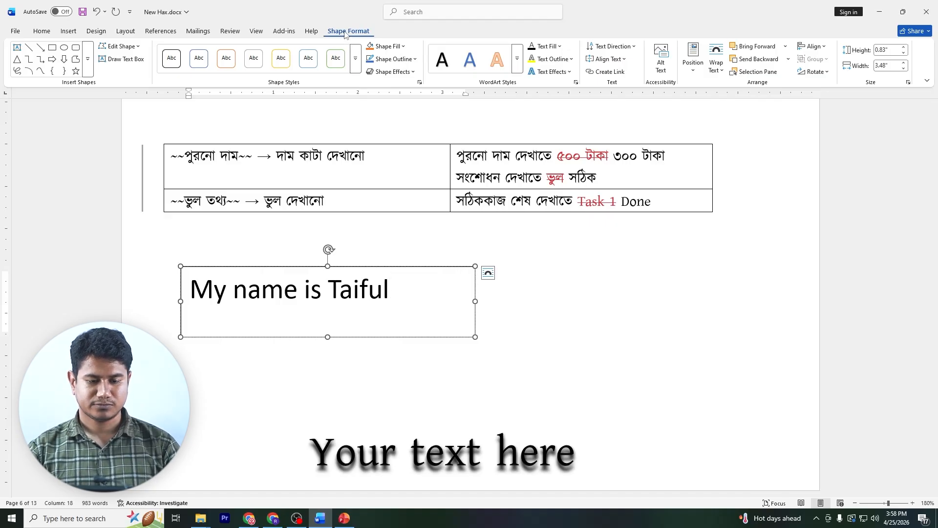
left_click(413, 73)
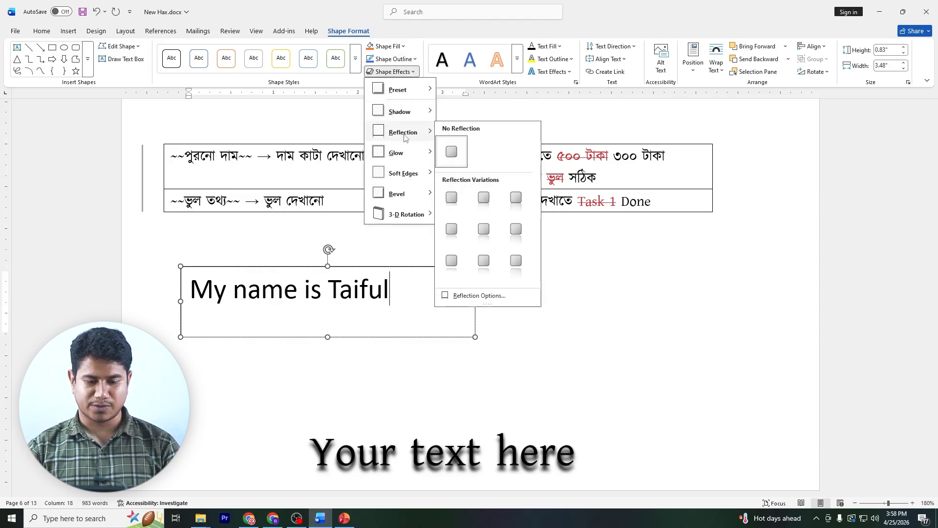
mouse_move(402, 155)
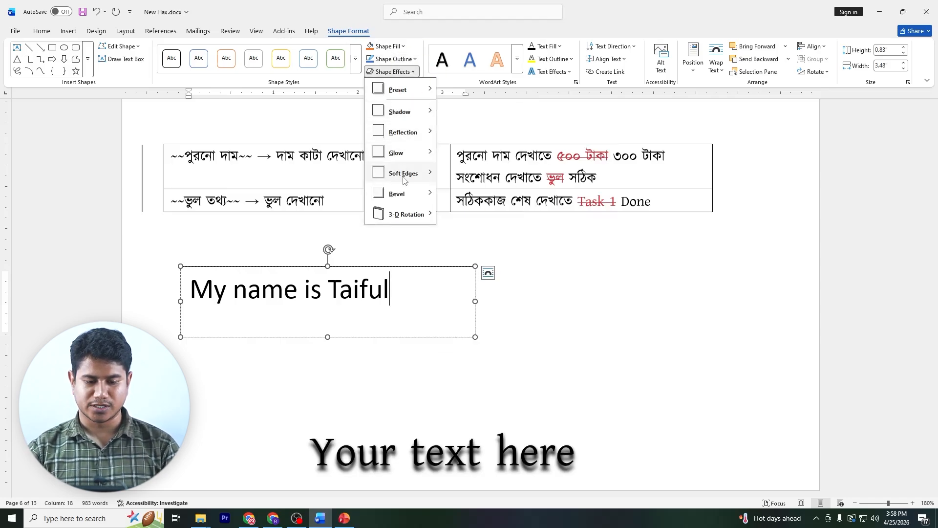
mouse_move(404, 181)
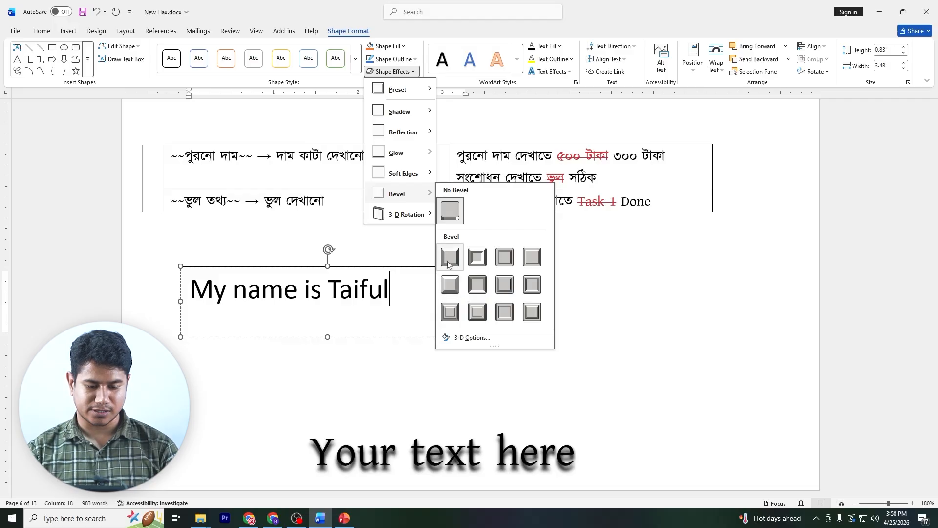
left_click(477, 258)
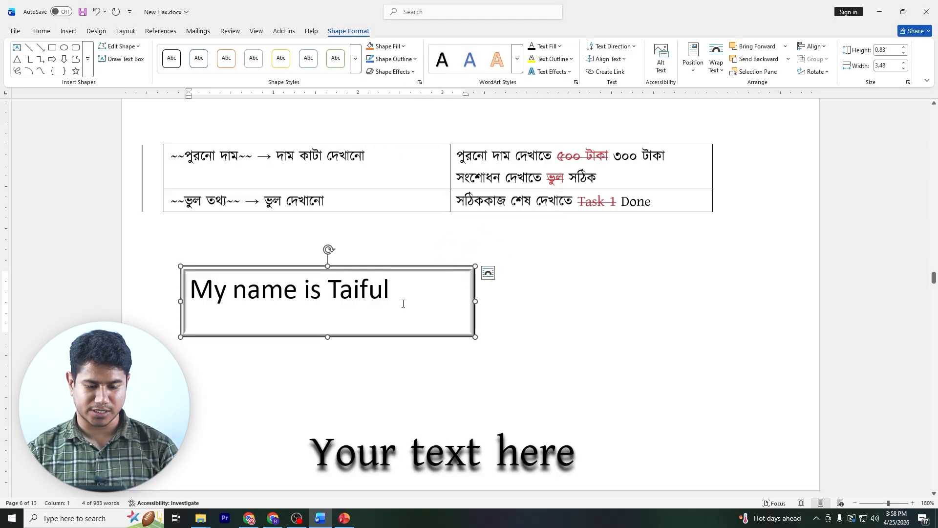
left_click(545, 318)
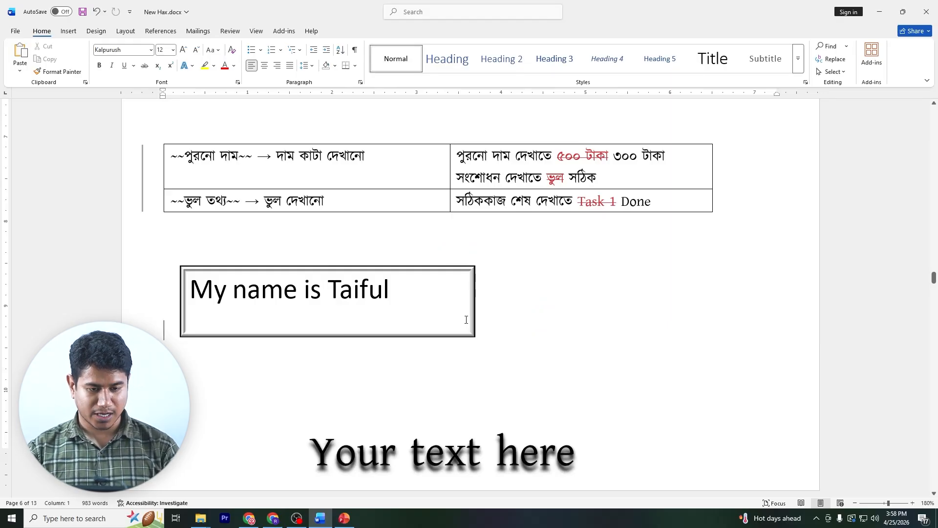
- Switch to PowerPoint to check the Transform entry on the "Text Effects, WordArt" slide, and return to the Word document
left_click(370, 294)
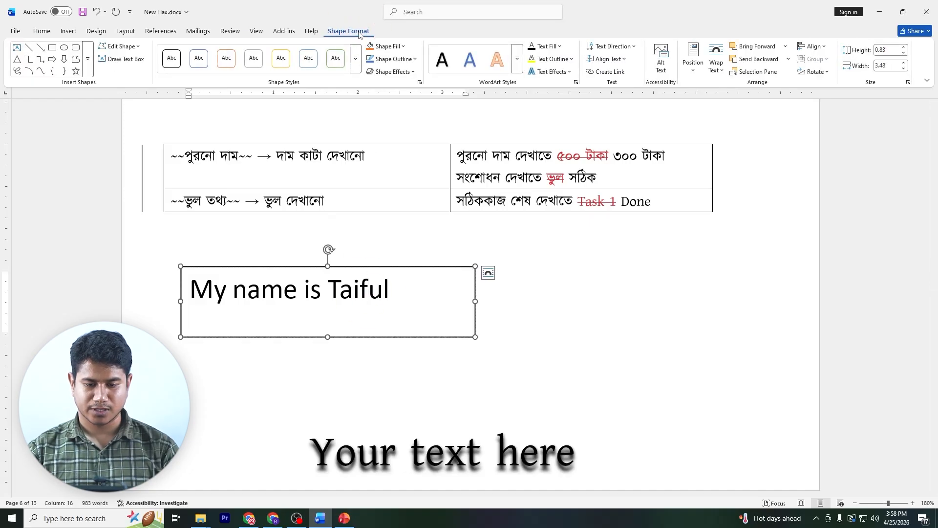
key("alt+Tab")
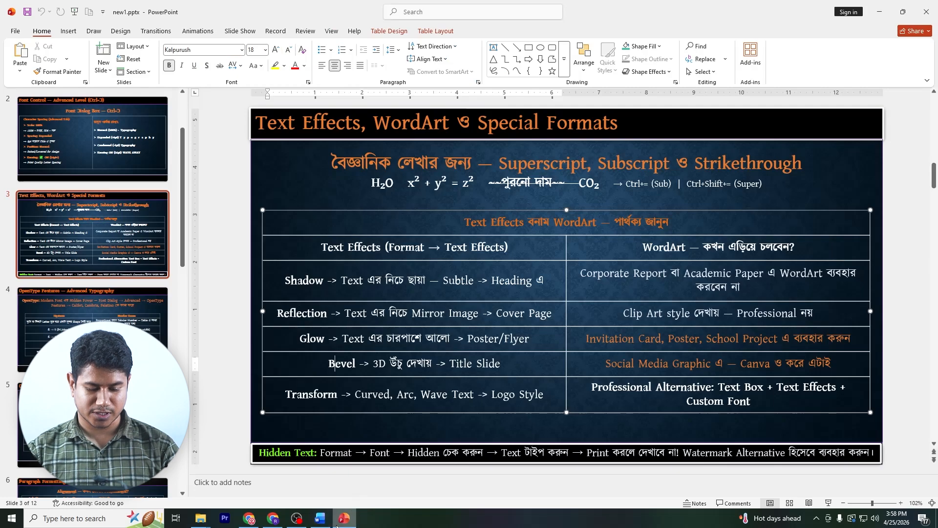
left_click(320, 518)
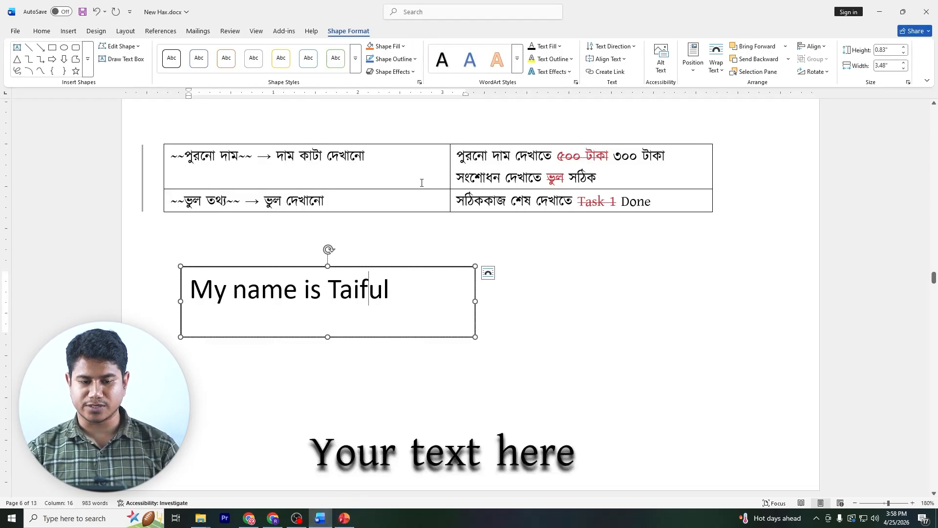
- Apply the wave-shaped Warp transform, first in the fifth row, to the text in the text box
left_click(571, 72)
mouse_move(568, 193)
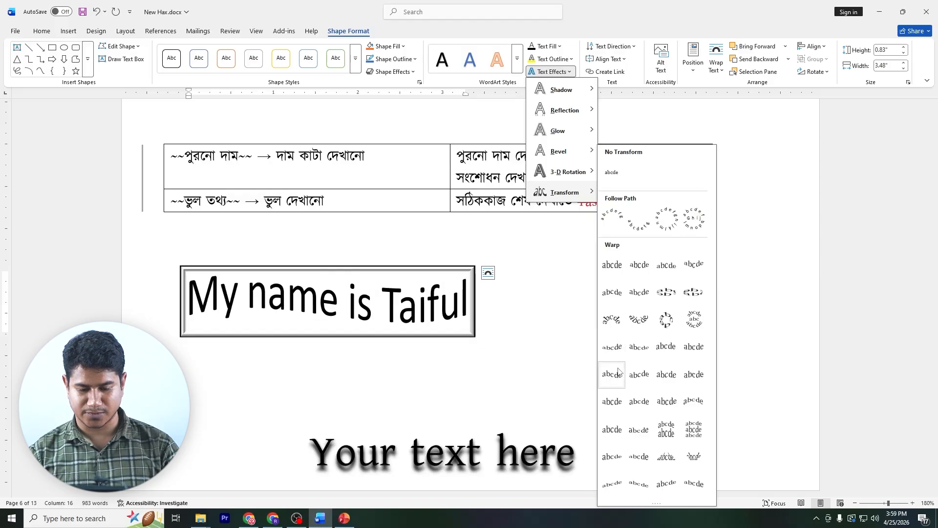
key("Escape")
key("Escape")
left_click(556, 365)
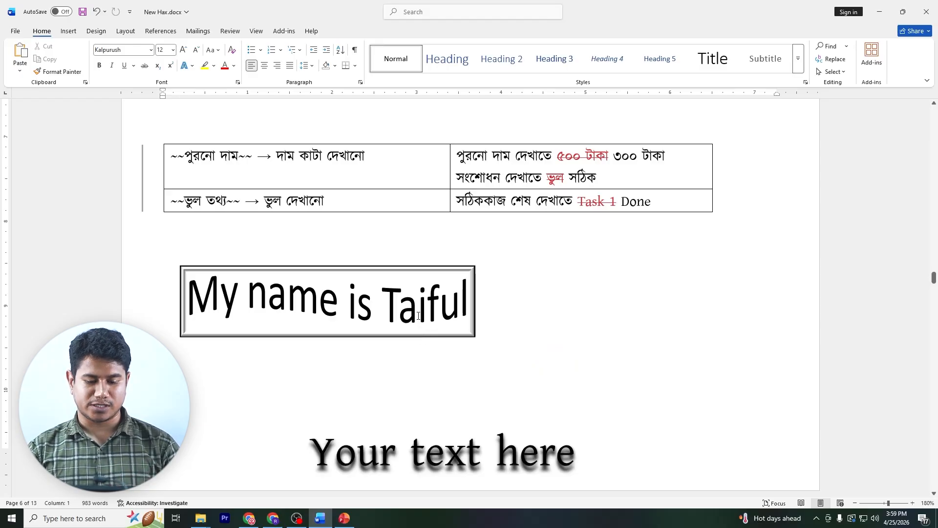
- Compare the transformed text with its editable form, and look over the preset text effects available for it
left_click(419, 316)
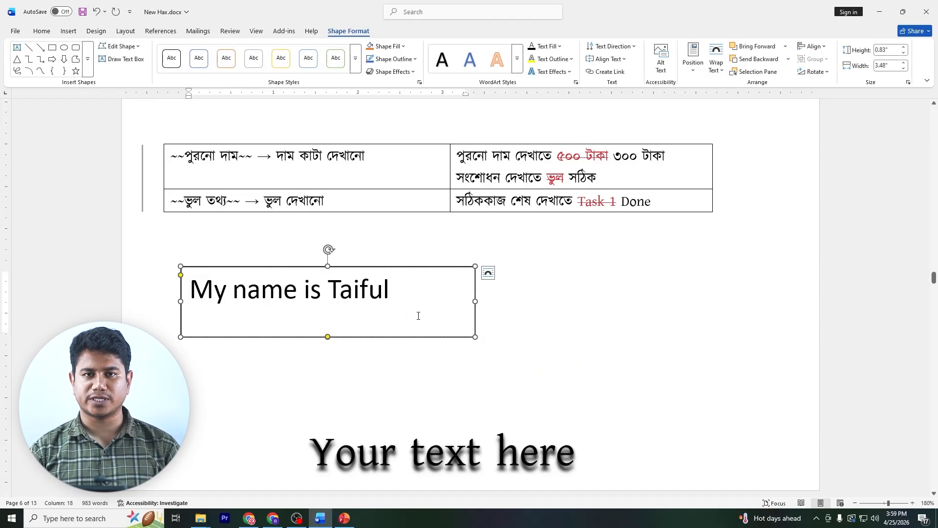
left_click(496, 343)
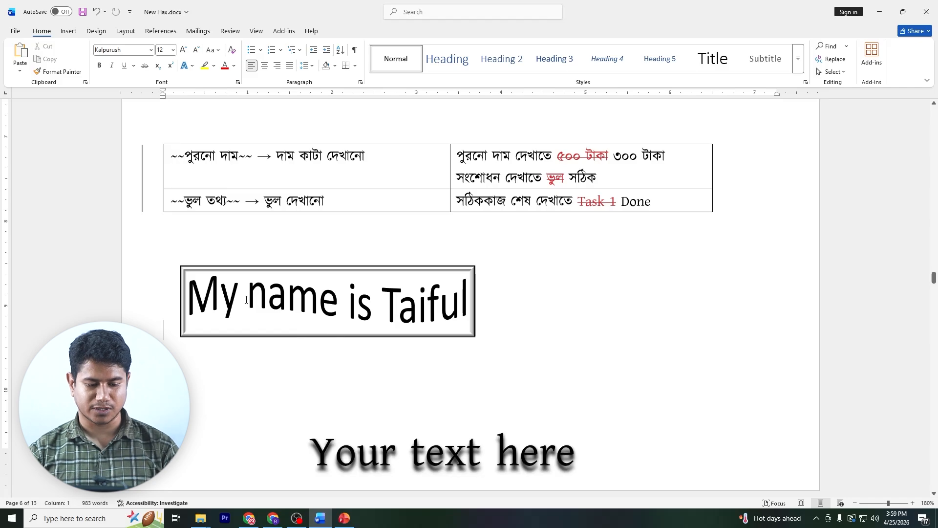
left_click(323, 294)
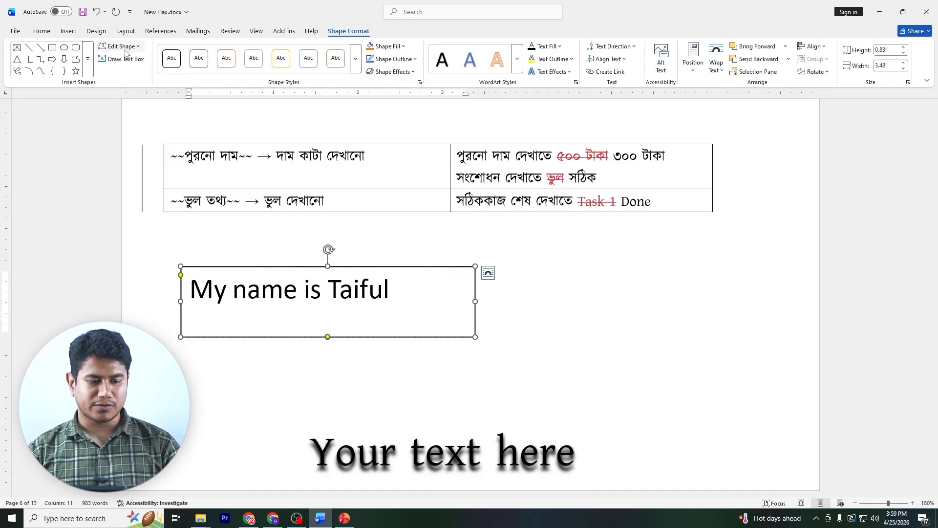
left_click(41, 34)
left_click(188, 65)
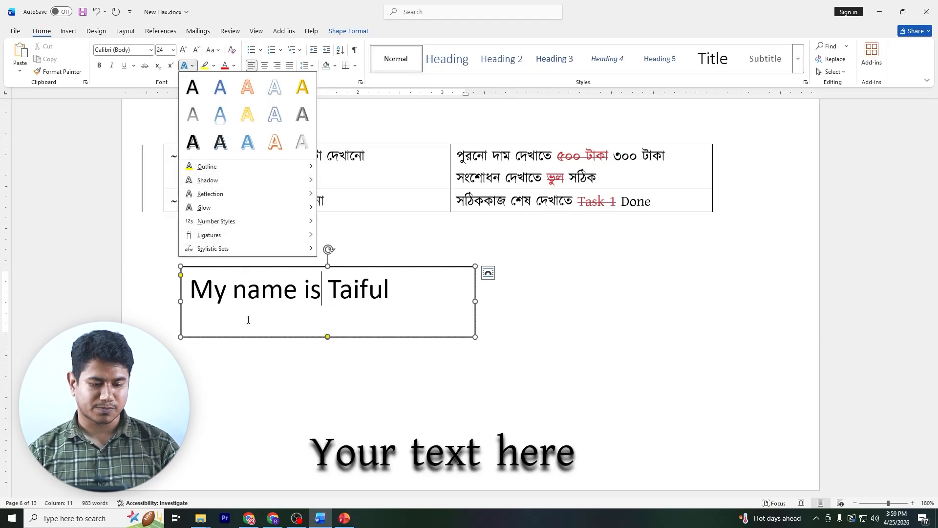
left_click(318, 325)
- Examine the 3-D Rotation shape effects available for the text box, and deselect it
left_click(349, 31)
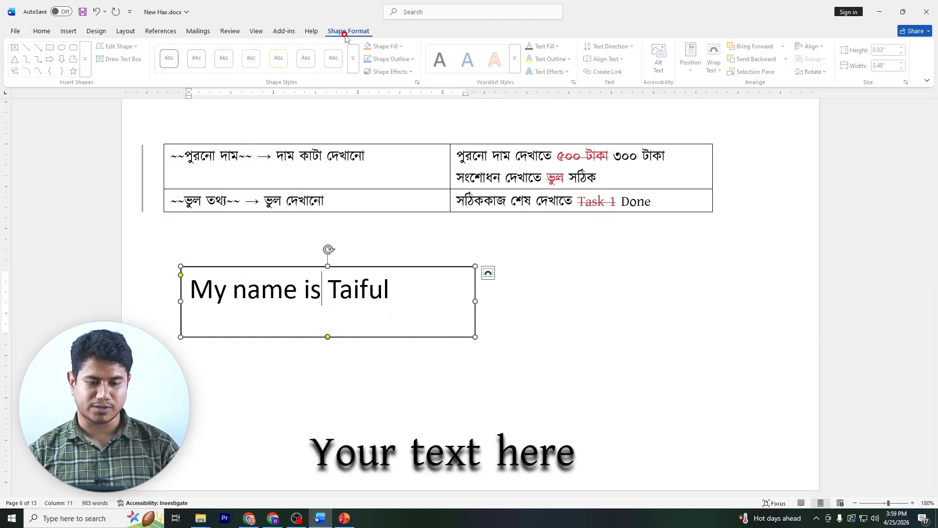
left_click(408, 71)
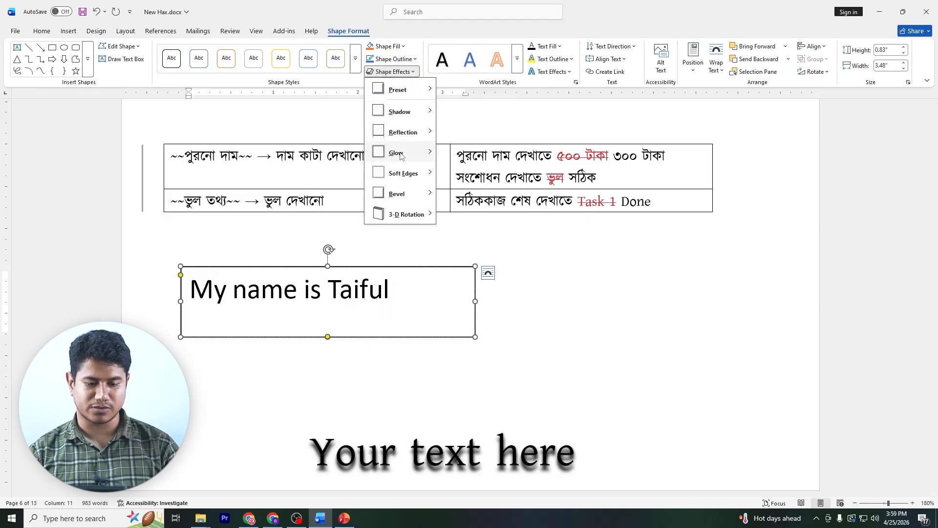
mouse_move(424, 215)
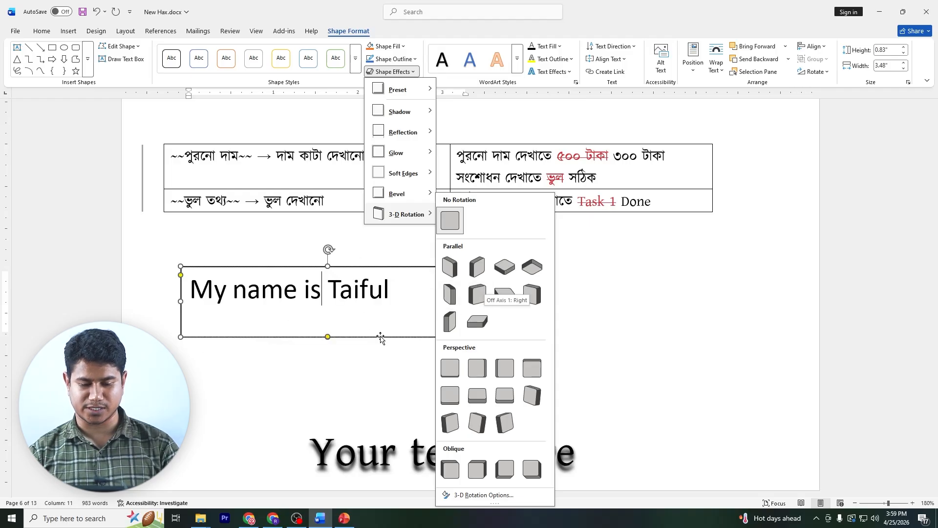
left_click(388, 358)
left_click(531, 338)
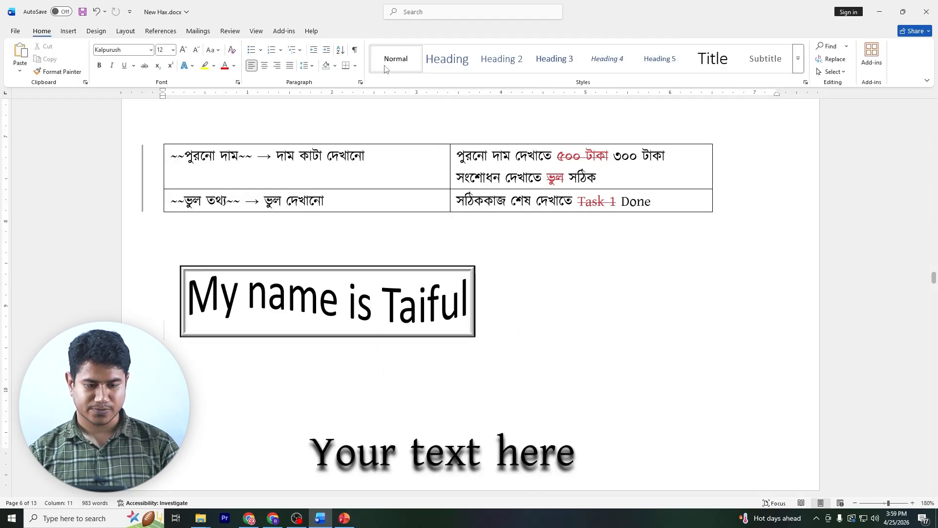
- Check the WordArt guidance on the PowerPoint slide, and switch to Chrome to examine the Minimalist CV Resume template in Canva
left_click(344, 519)
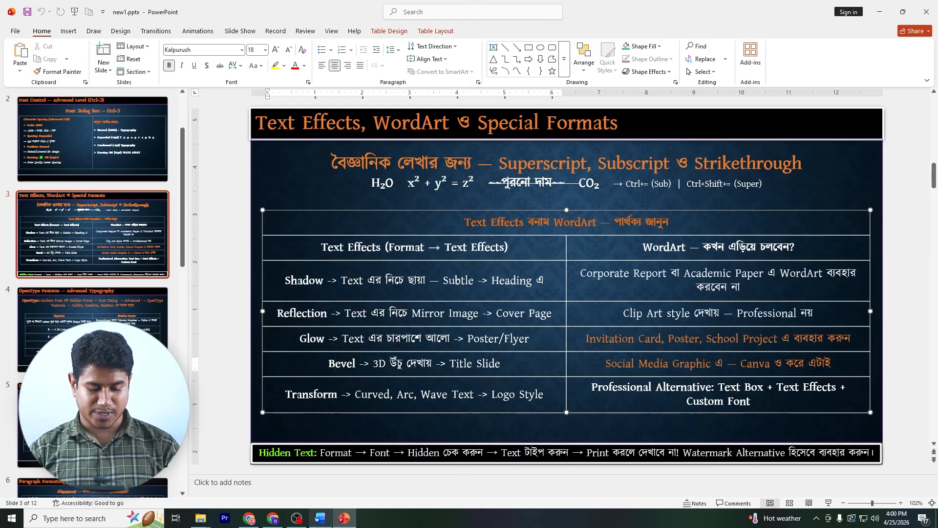
left_click(249, 518)
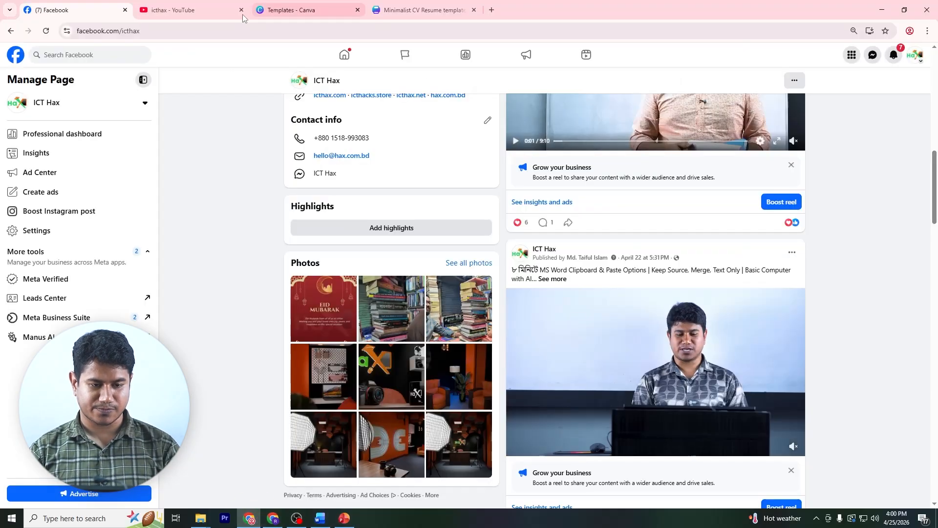
left_click(393, 10)
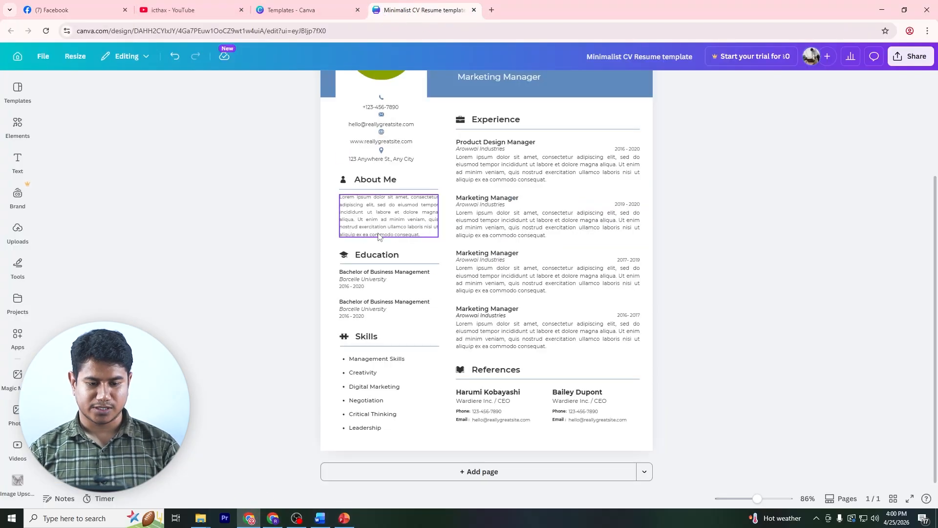
scroll(274, 264, "up", 3)
scroll(300, 226, "down", 1)
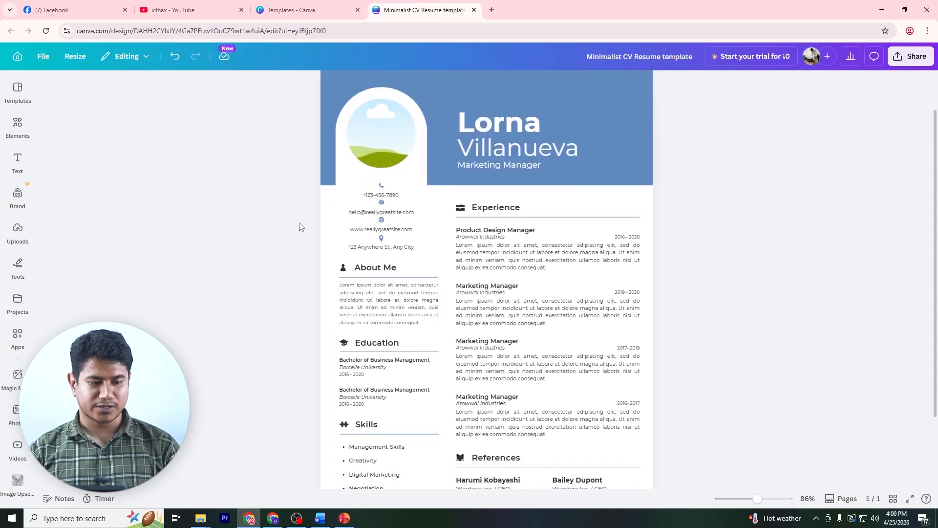
scroll(300, 226, "down", 1)
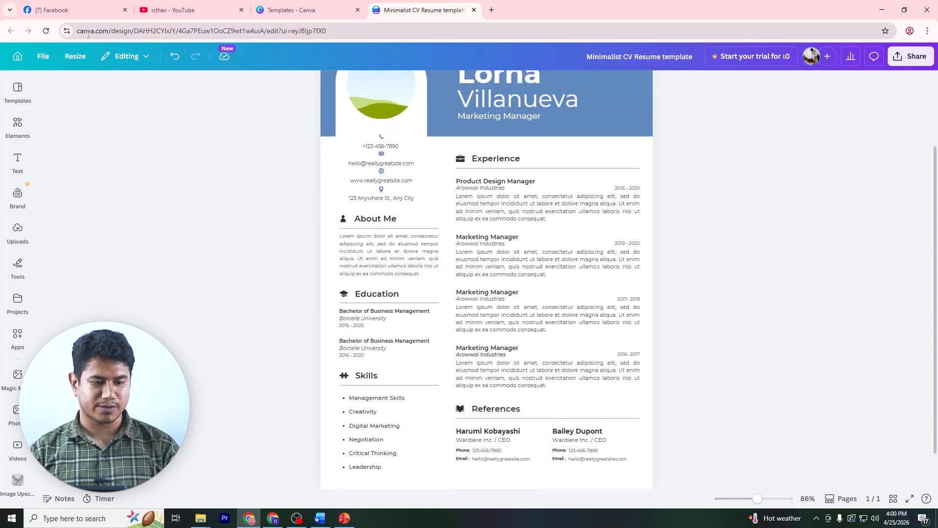
scroll(256, 272, "up", 2)
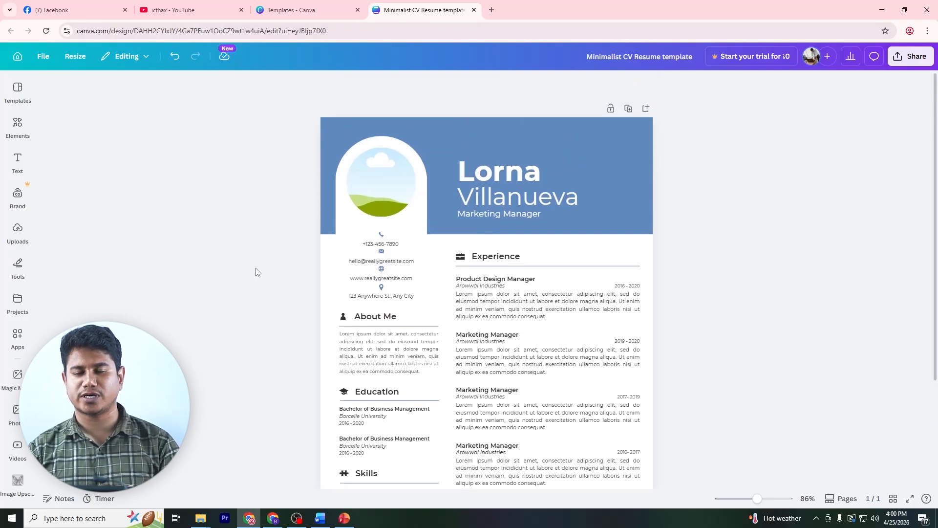
scroll(293, 261, "down", 3)
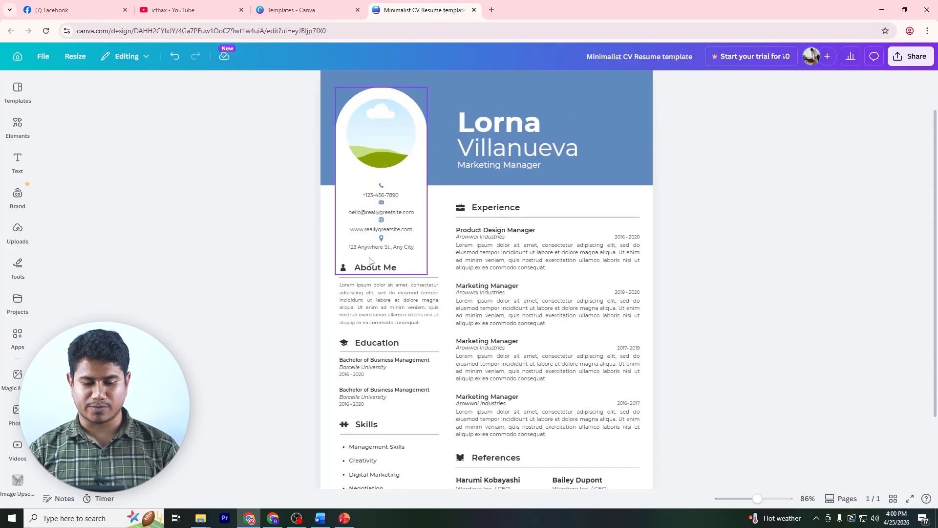
scroll(371, 281, "up", 1)
scroll(390, 276, "up", 1)
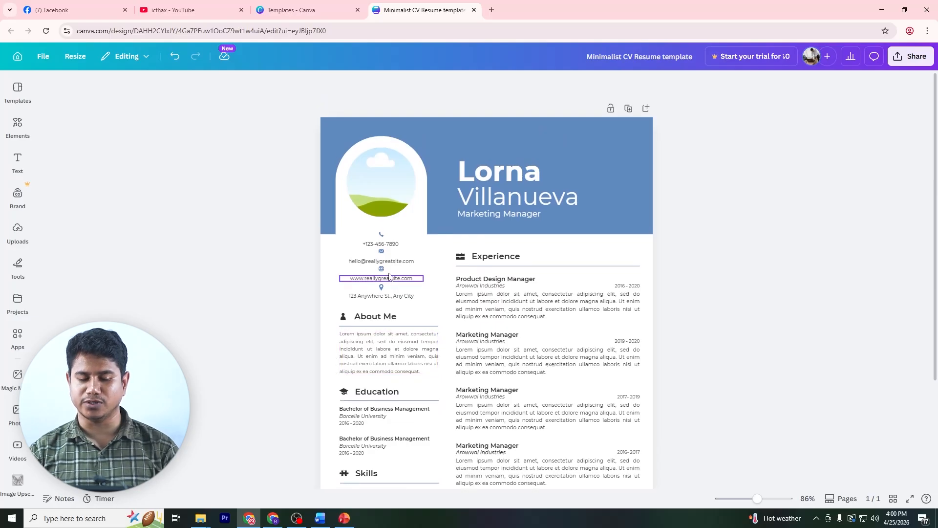
scroll(390, 276, "down", 1)
scroll(389, 276, "down", 2)
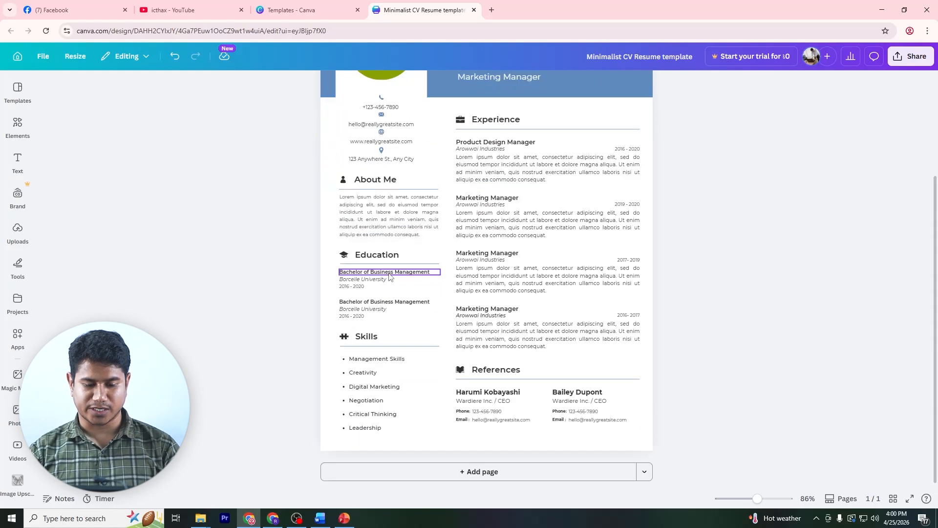
scroll(389, 276, "up", 3)
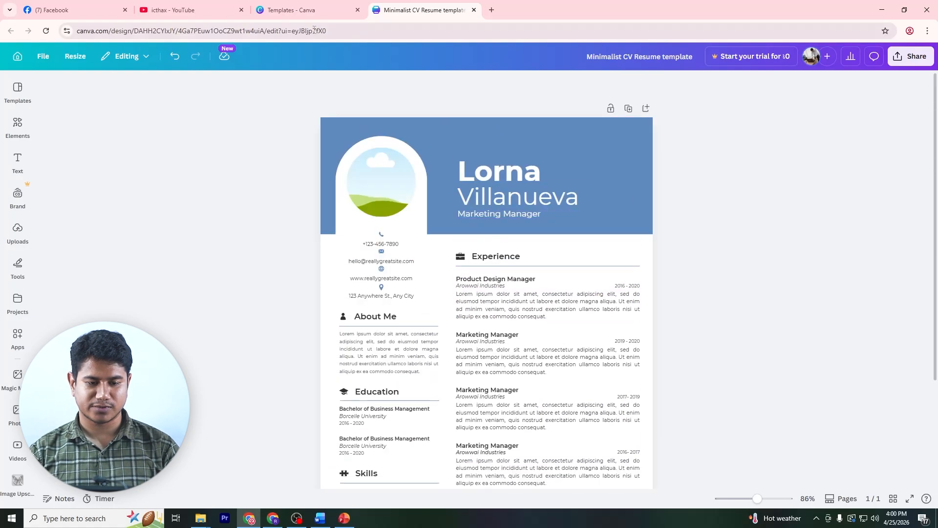
- Search Canva's templates for "Fb banner"
left_click(292, 9)
scroll(288, 301, "down", 2)
scroll(280, 305, "up", 2)
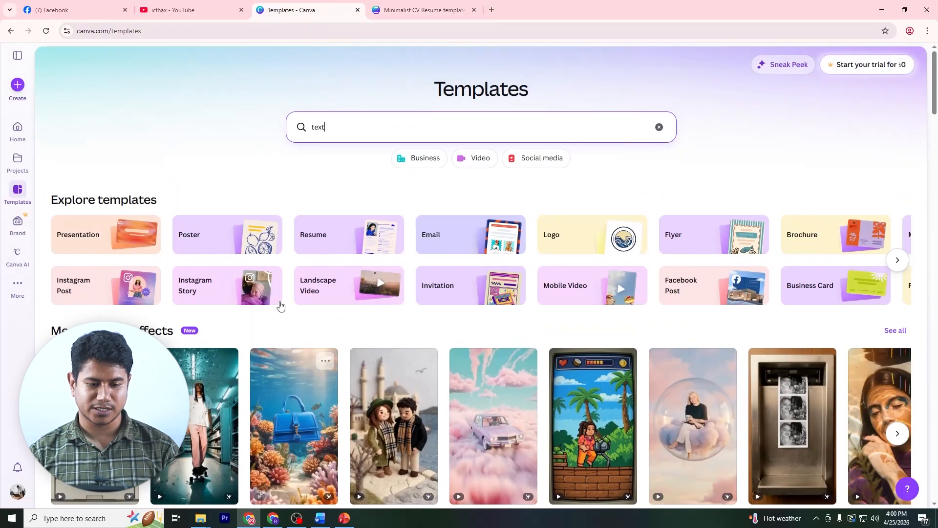
left_click_drag(350, 130, 304, 128)
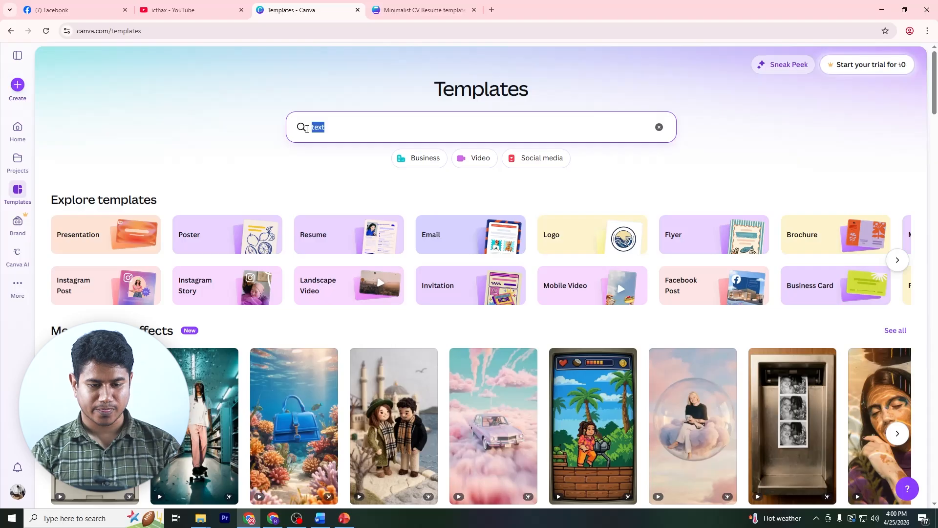
type("Fb")
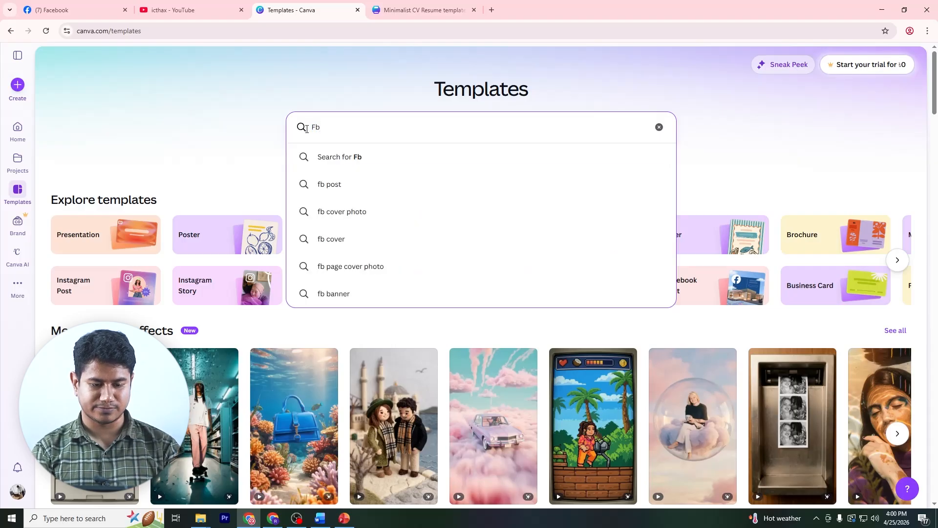
type(" banner")
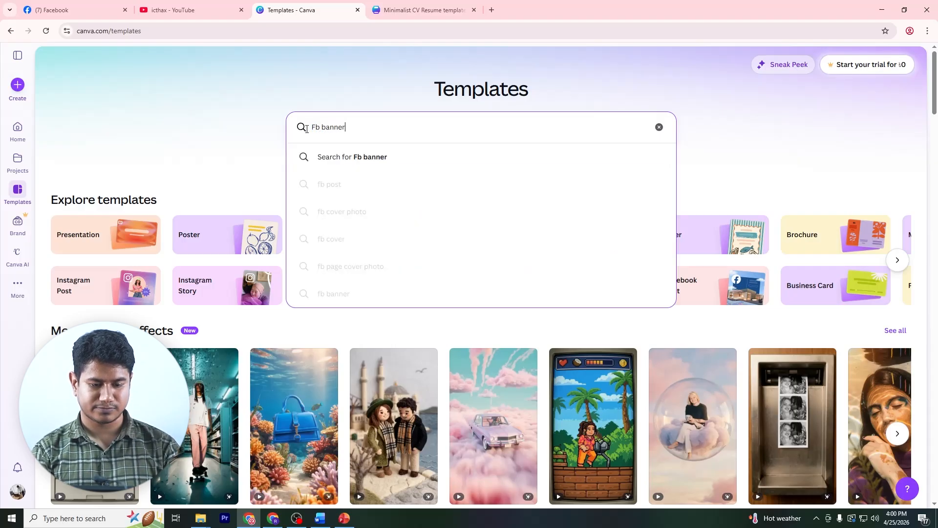
key("Return")
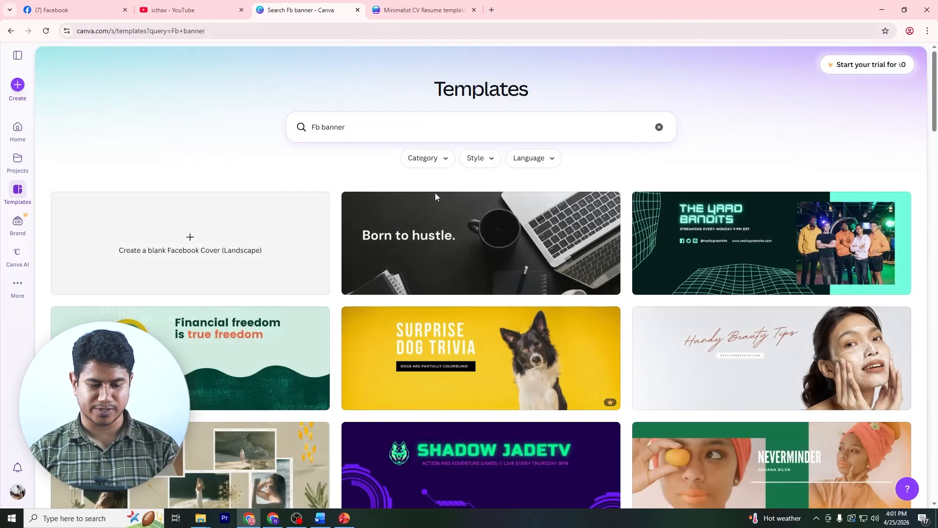
- Look through the banner templates and open the preview of the yellow "Surprise Dog Trivia" Facebook cover
scroll(263, 254, "down", 2)
scroll(263, 254, "down", 2)
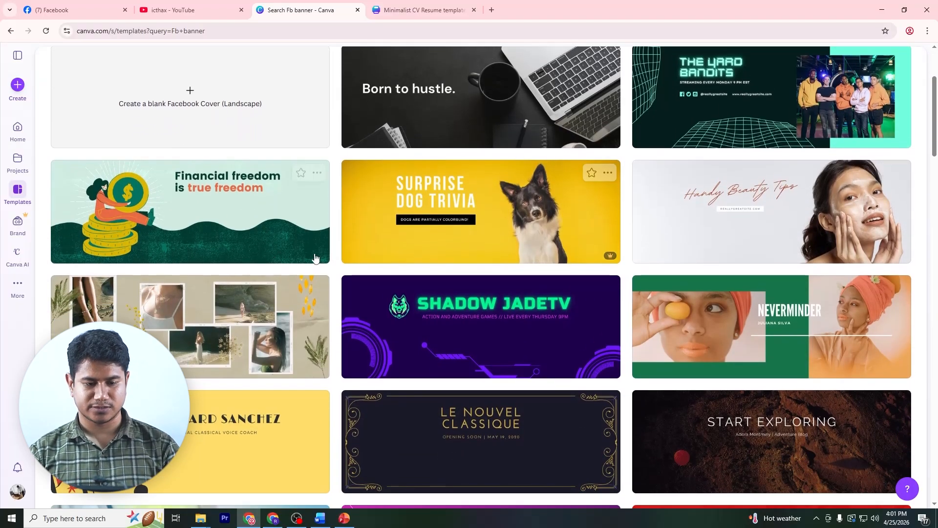
scroll(497, 261, "down", 2)
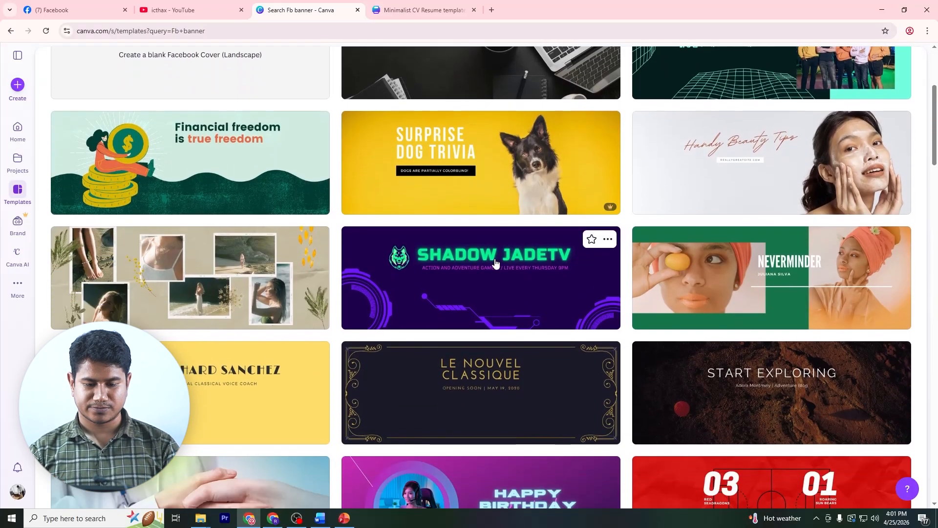
scroll(259, 263, "up", 3)
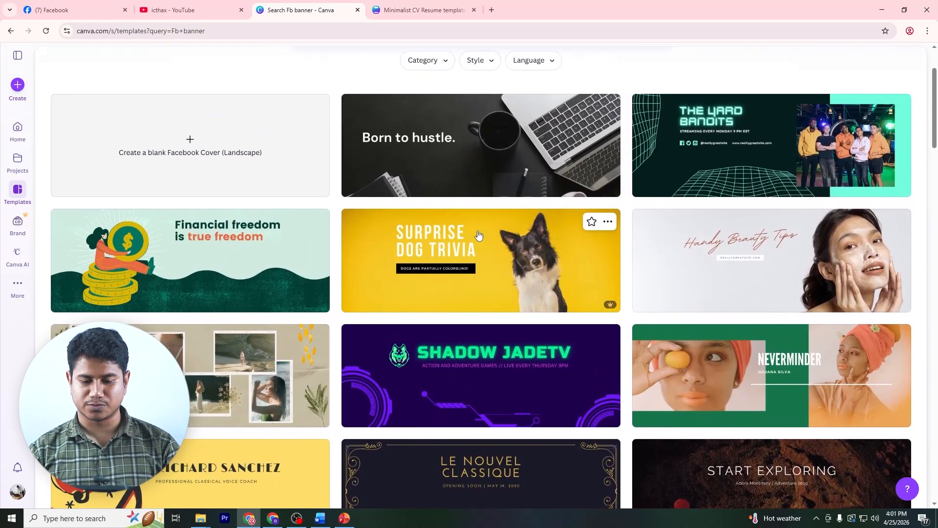
left_click(521, 239)
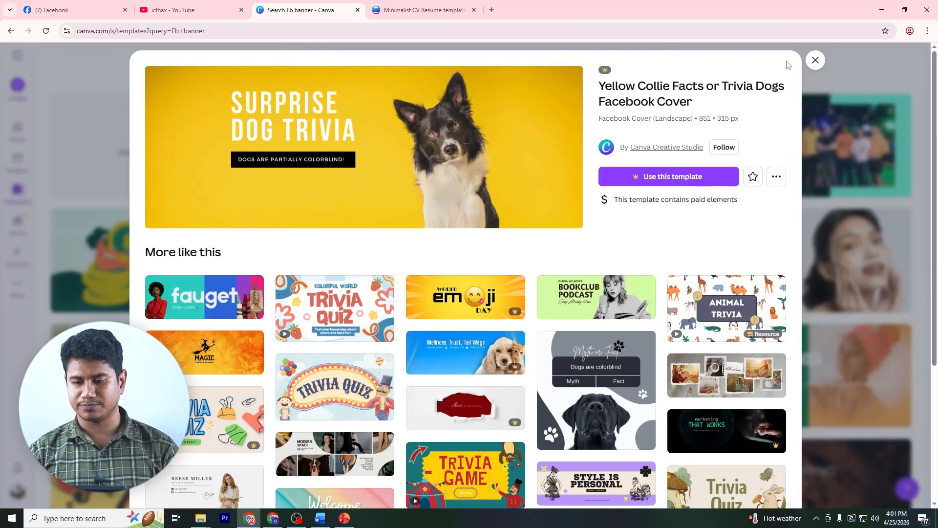
- Switch back to New Hax.docx in Word and go to the "My name" line on page 7
key("alt+Tab")
left_click(325, 518)
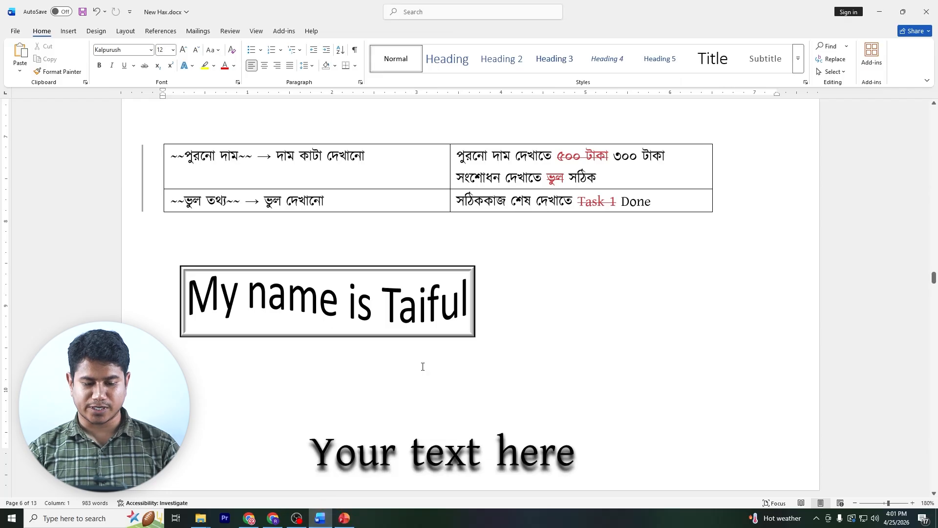
scroll(423, 367, "down", 10)
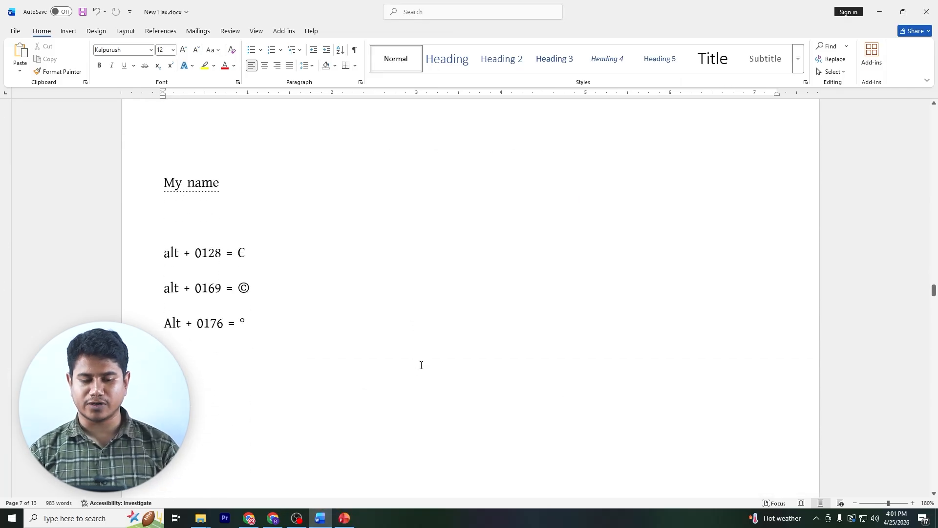
left_click(258, 216)
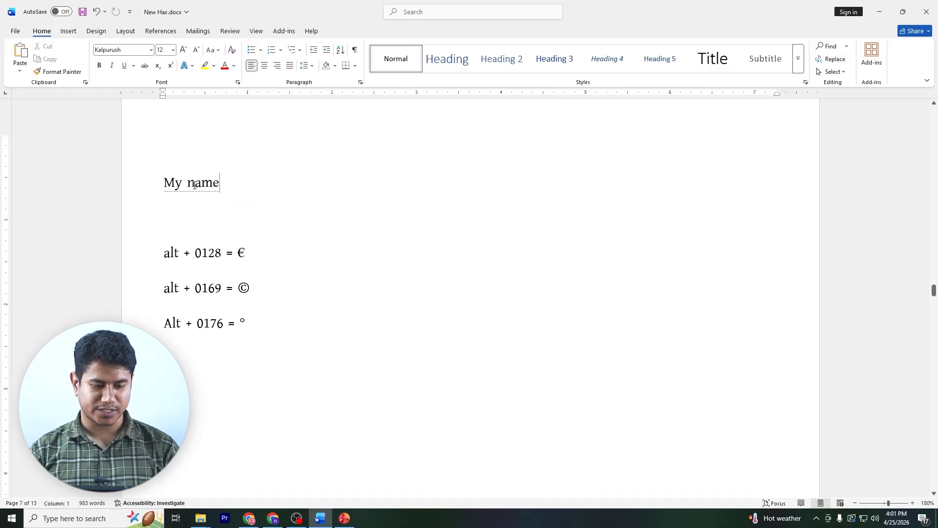
left_click_drag(219, 182, 167, 184)
left_click(190, 212)
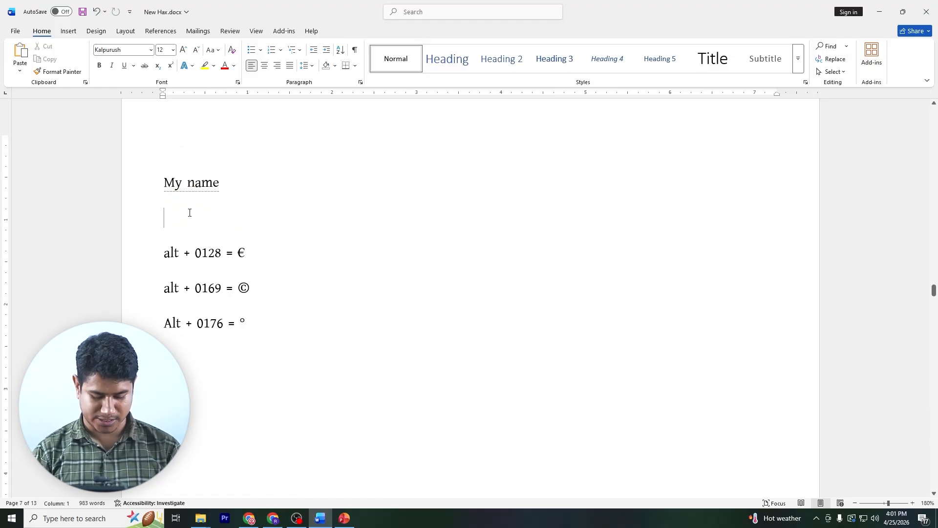
type("My")
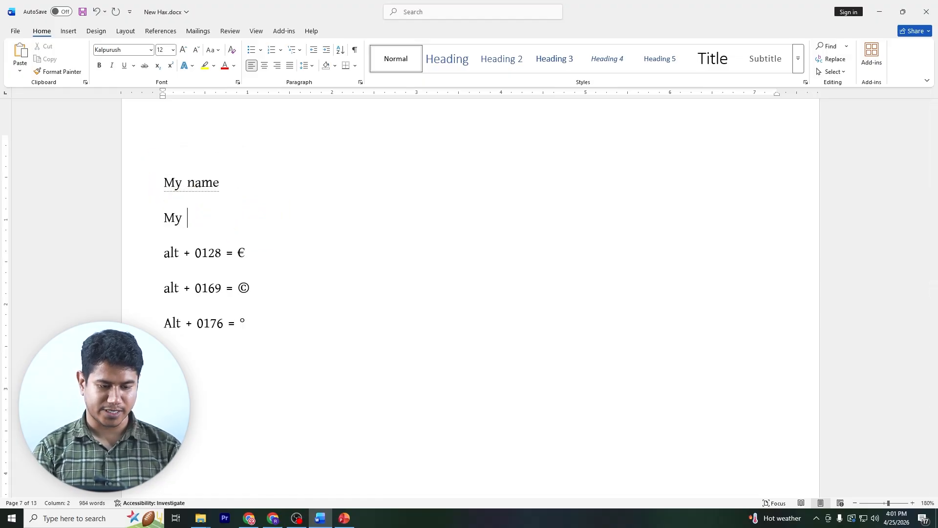
key("BackSpace")
key("BackSpace")
key("BackSpace")
key("BackSpace")
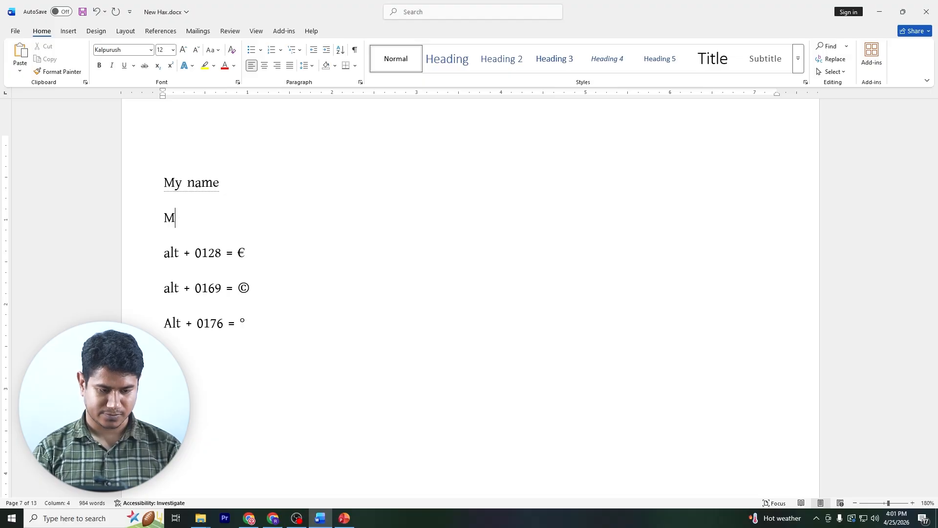
key("Return")
key("Return")
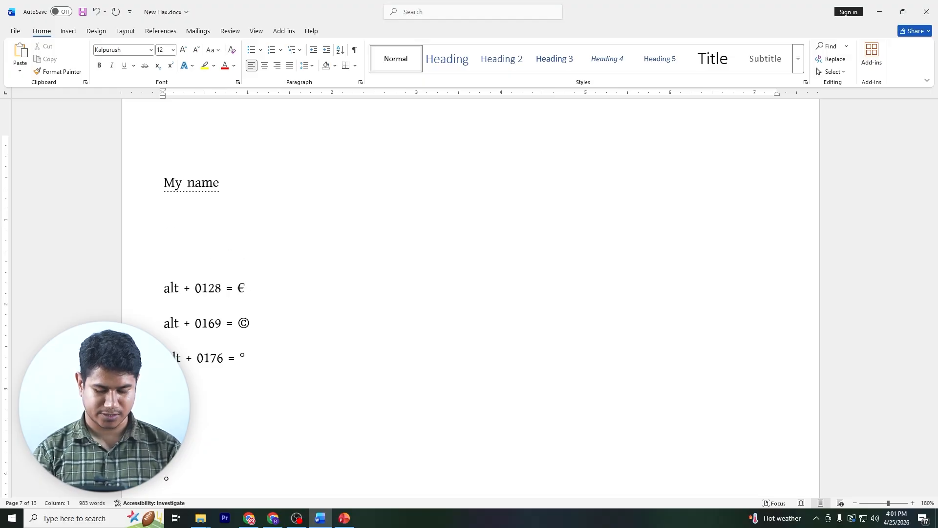
key("Up")
type("Ha")
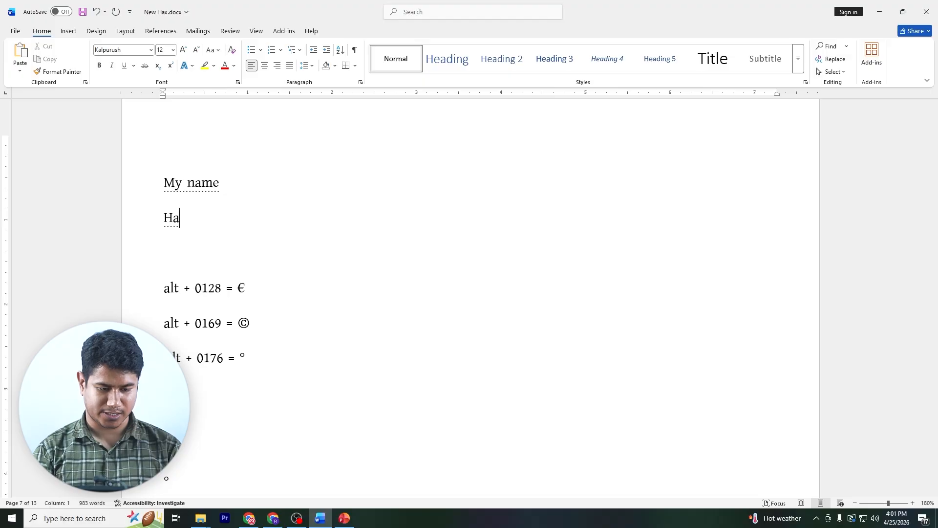
key("BackSpace")
key("BackSpace")
key("BackSpace")
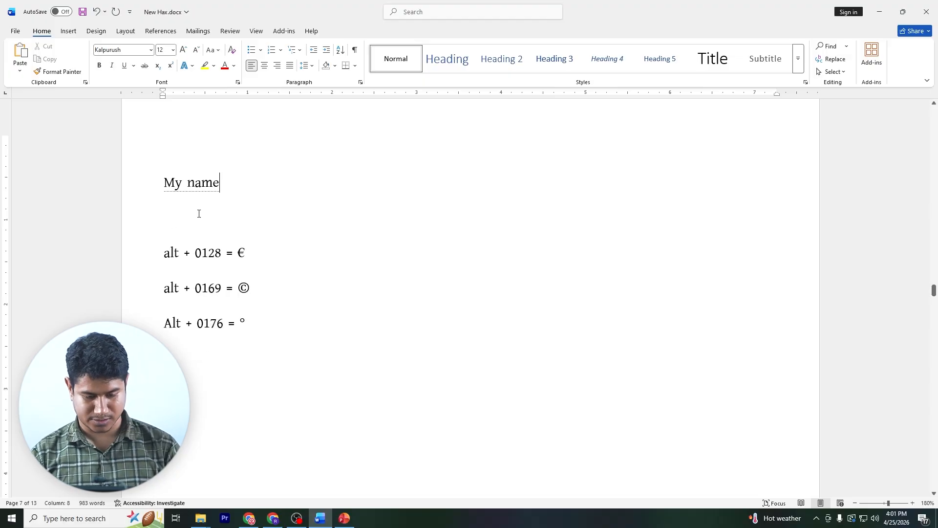
- Delete the "My name" line and enter "hax.com.bd" on the line directly above "alt + 0128 = €"
left_click(138, 184)
key("BackSpace")
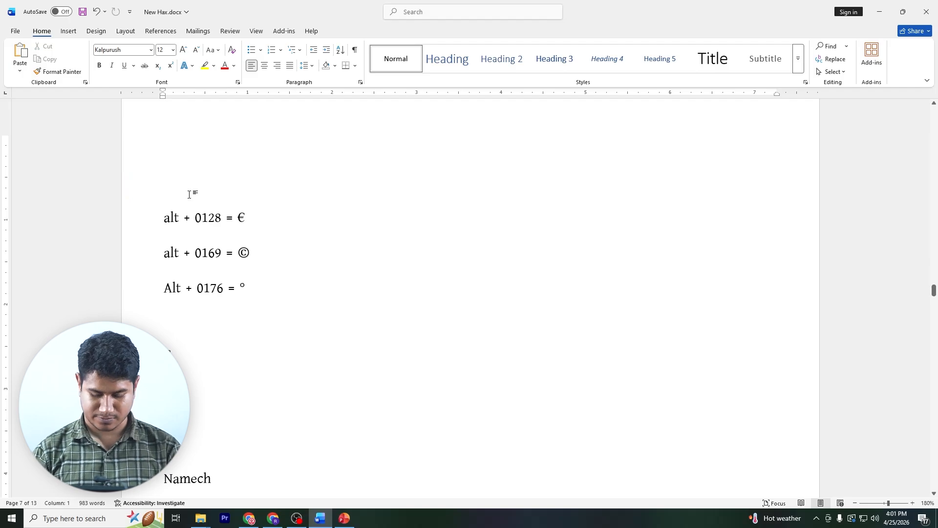
key("ctrl+z")
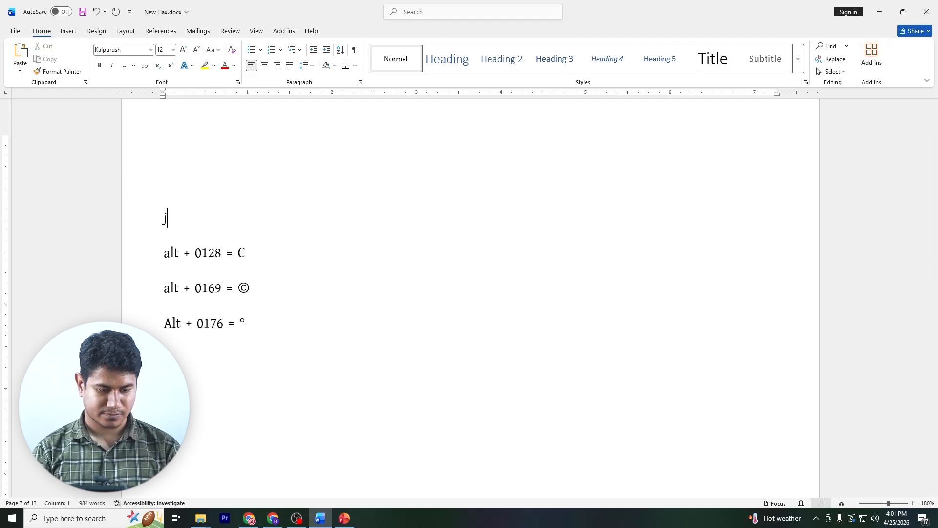
type("Ha")
type("x")
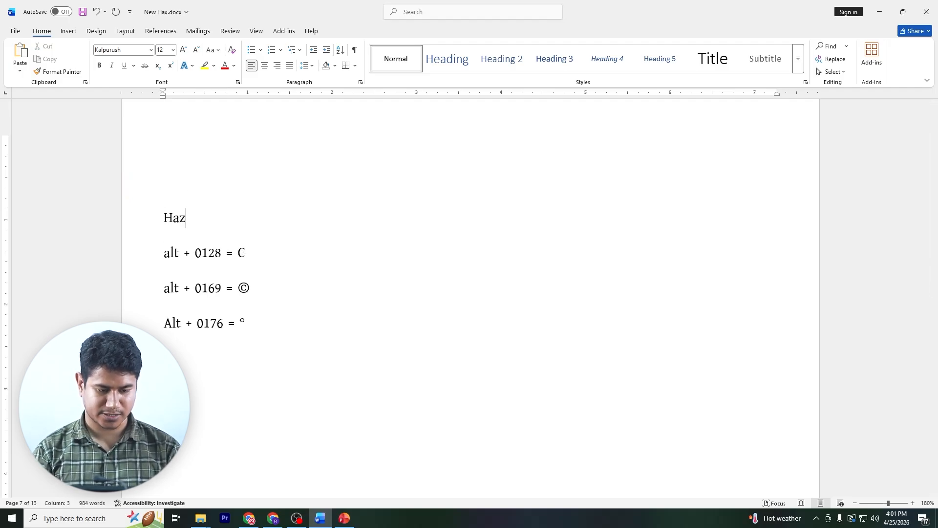
key("BackSpace")
key("BackSpace")
key("BackSpace")
type("hax")
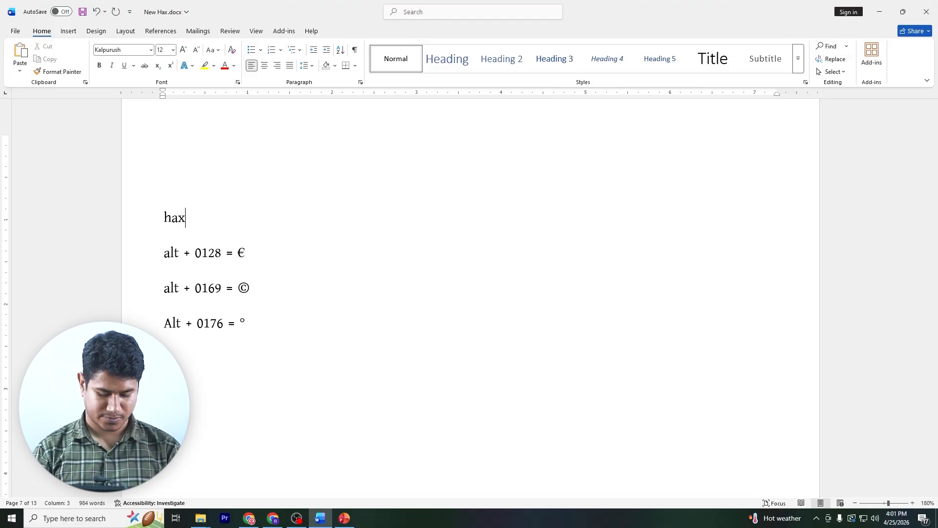
type(".com,")
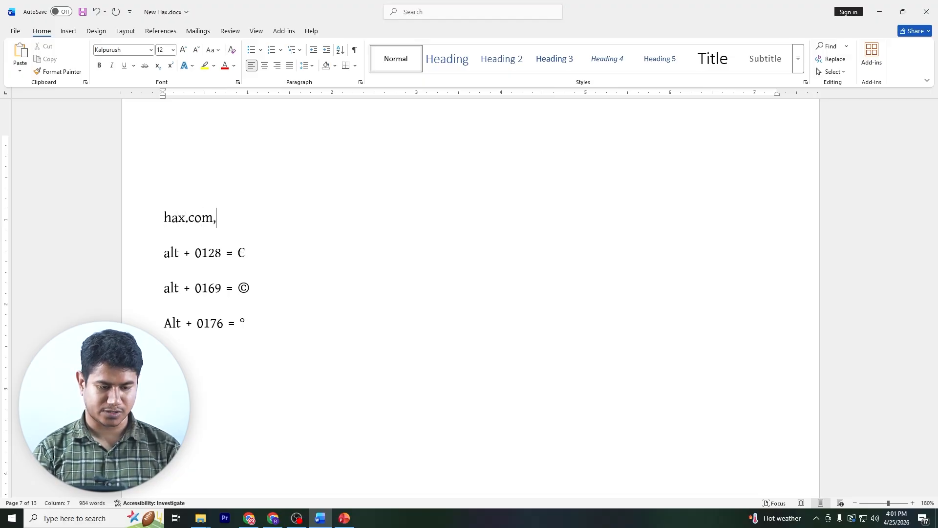
key("BackSpace")
type(".bd")
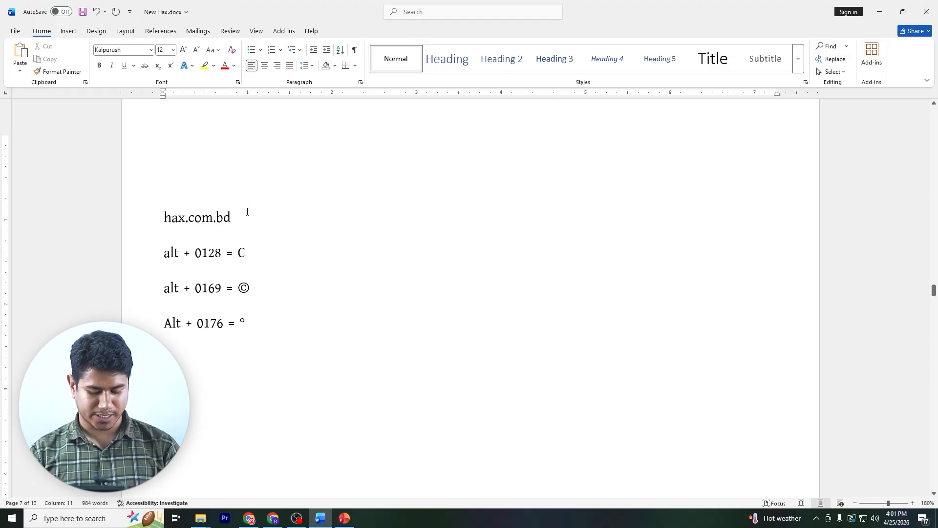
- Check the hax.com.bd line in the print preview of page 7, framing it with a temporary screen capture, and return to the document
key("ctrl+p")
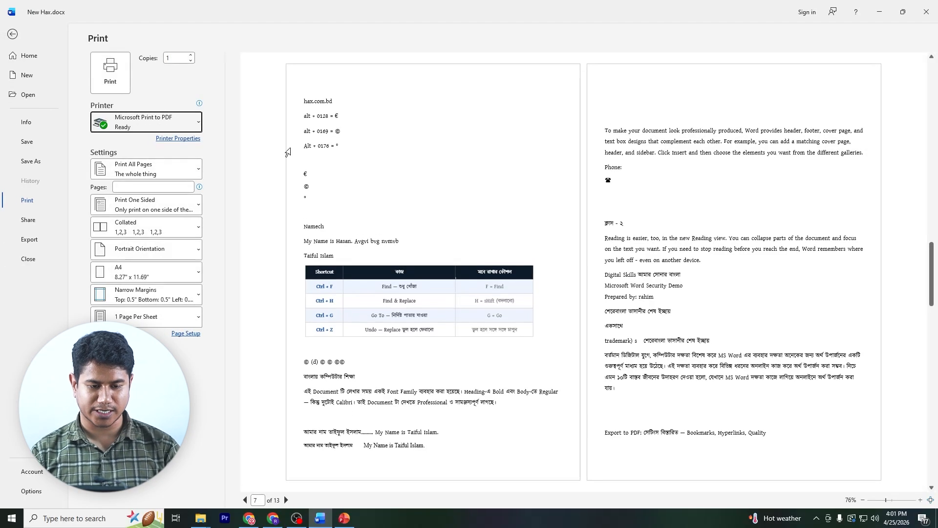
key("Print")
left_click_drag(278, 72, 373, 126)
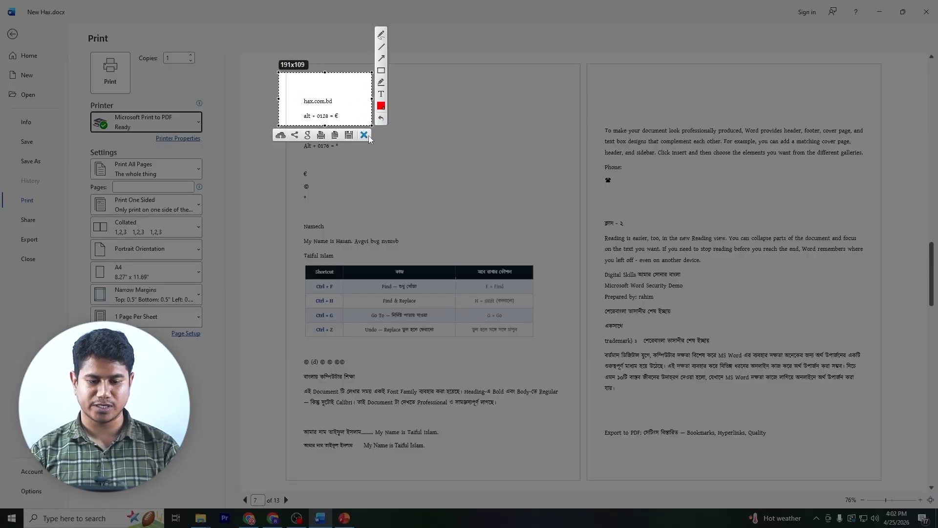
left_click(365, 137)
left_click(13, 35)
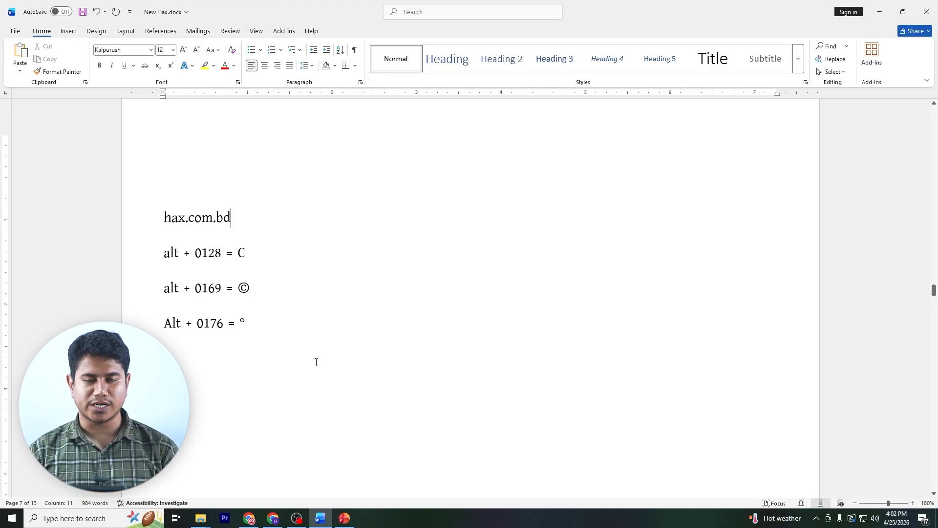
- Format the hax.com.bd line as hidden text through the Font effects
left_click_drag(246, 221, 161, 220)
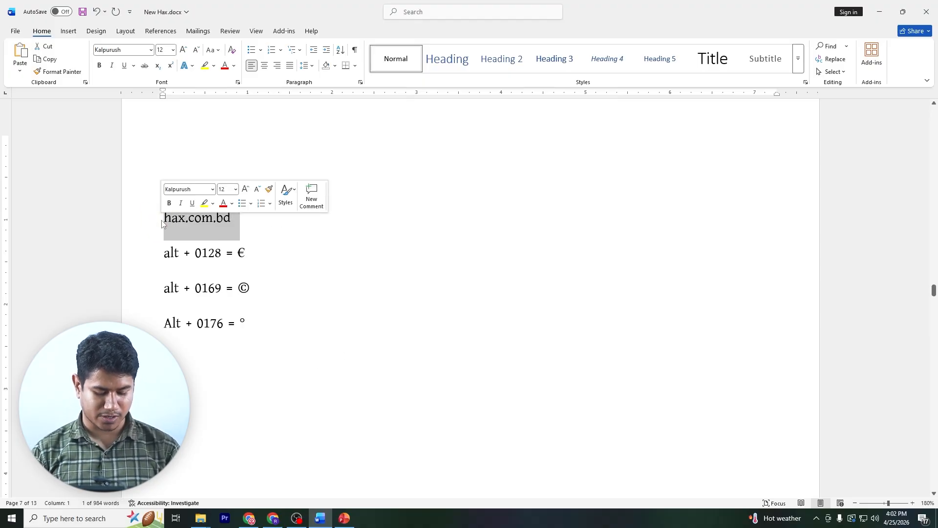
key("ctrl+d")
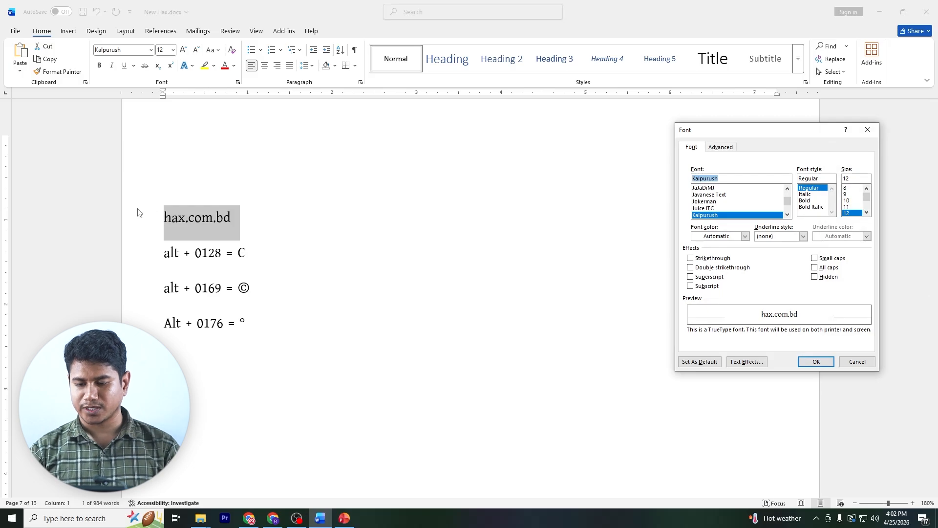
left_click(814, 277)
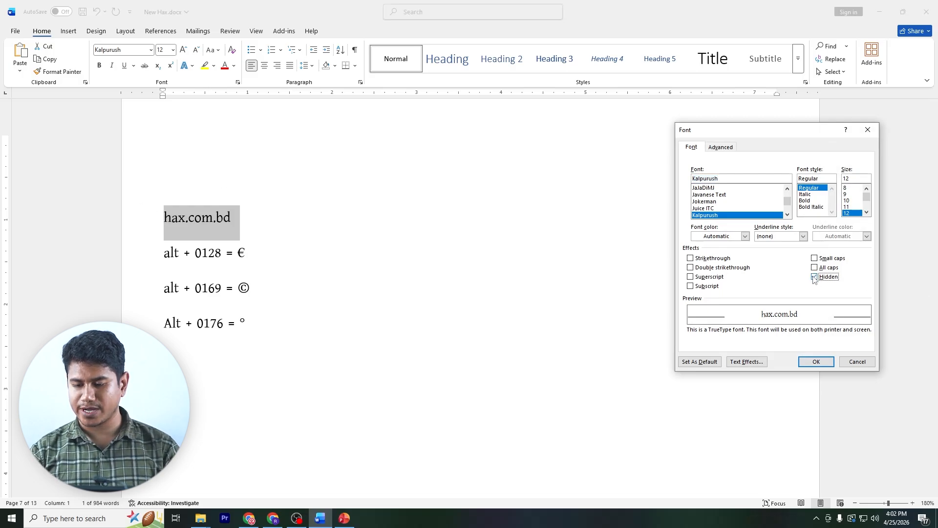
left_click(816, 362)
left_click(289, 237)
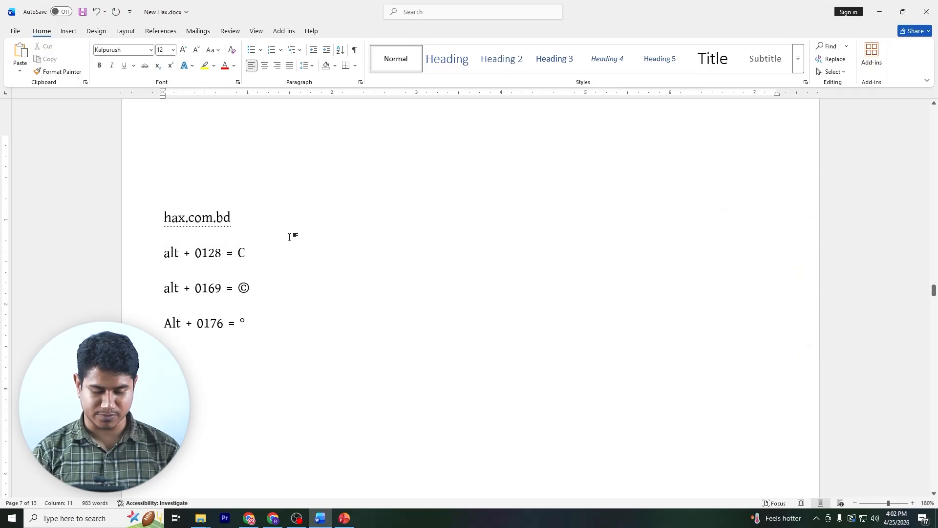
- Recheck page 7's print preview for the hidden hax.com.bd line, framing the area above "alt + 0128 = €", and return to the document
key("ctrl+p")
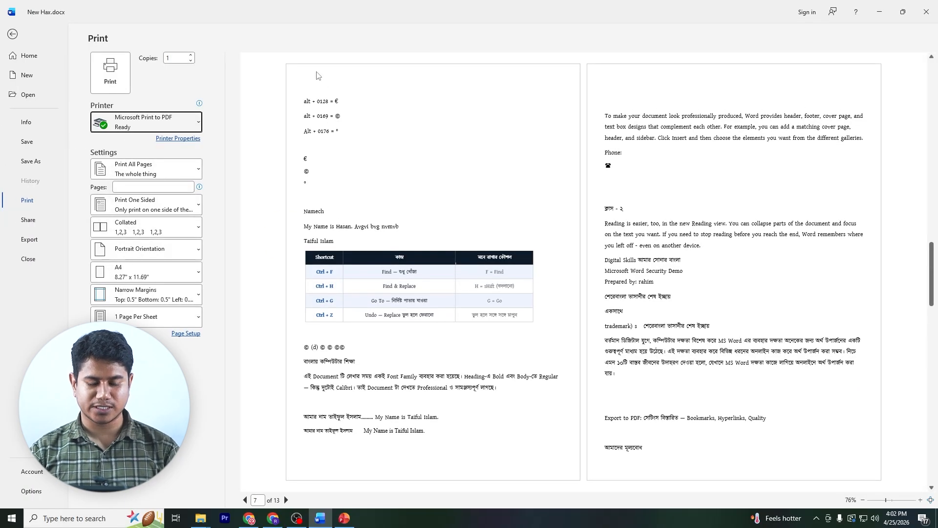
key("Print")
left_click_drag(283, 78, 393, 111)
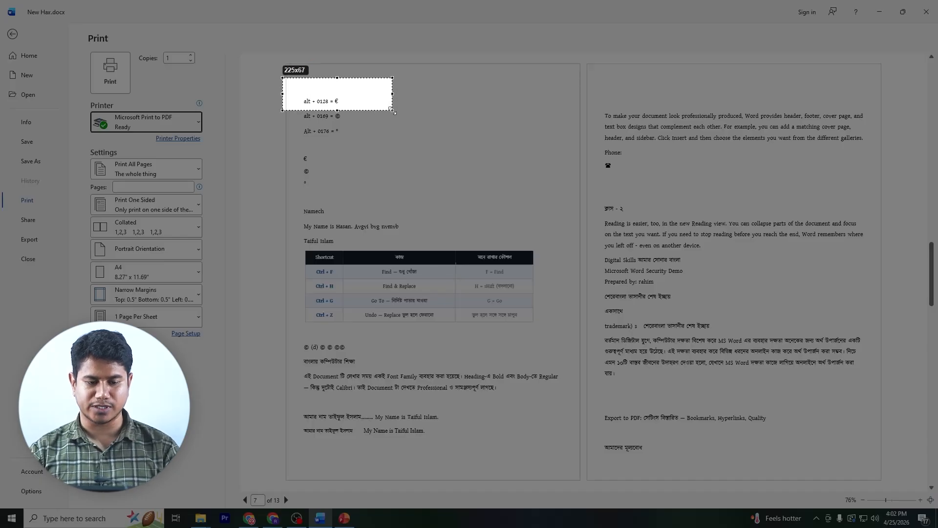
left_click(384, 122)
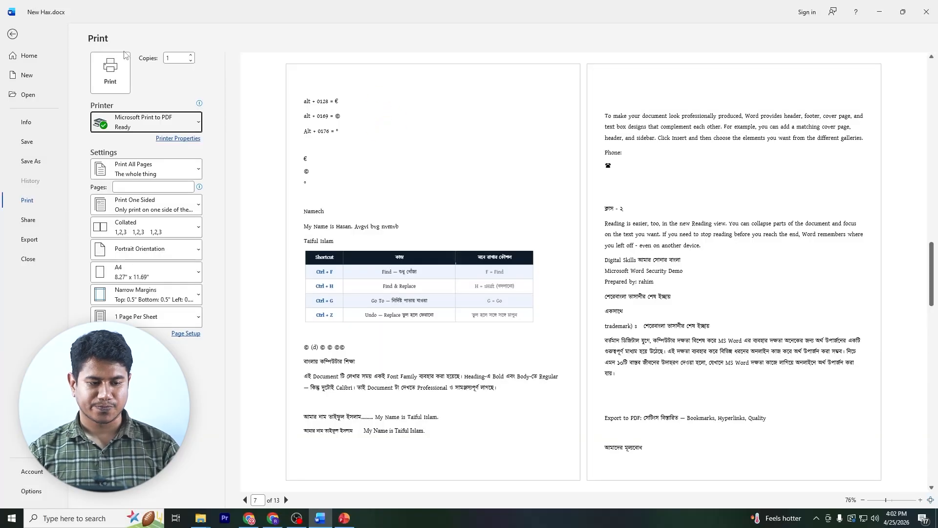
left_click(15, 35)
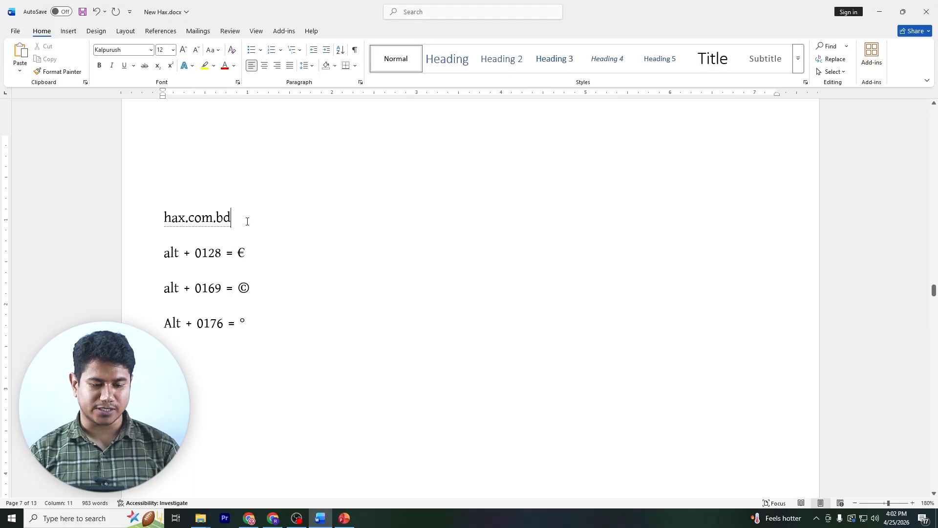
- Select the hax.com.bd line and open the Display settings in Word Options
left_click_drag(247, 221, 162, 217)
left_click(264, 236)
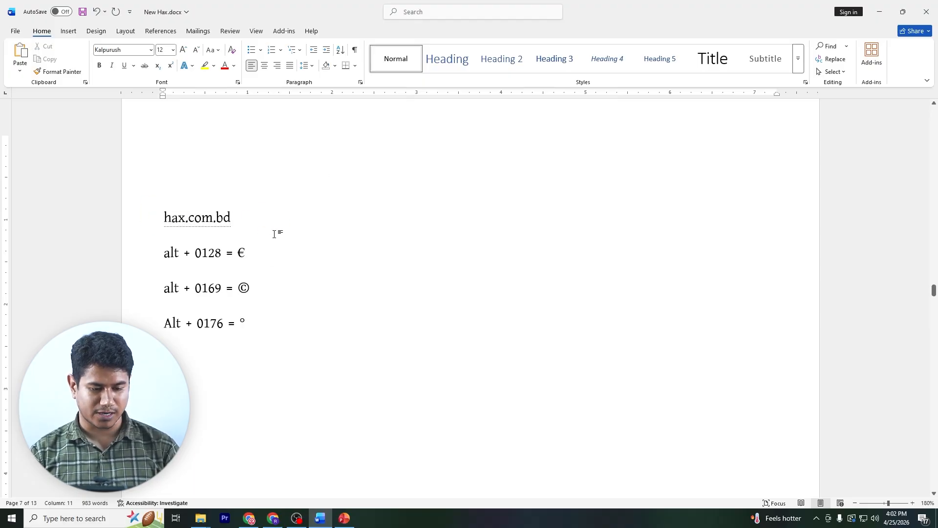
left_click(136, 214)
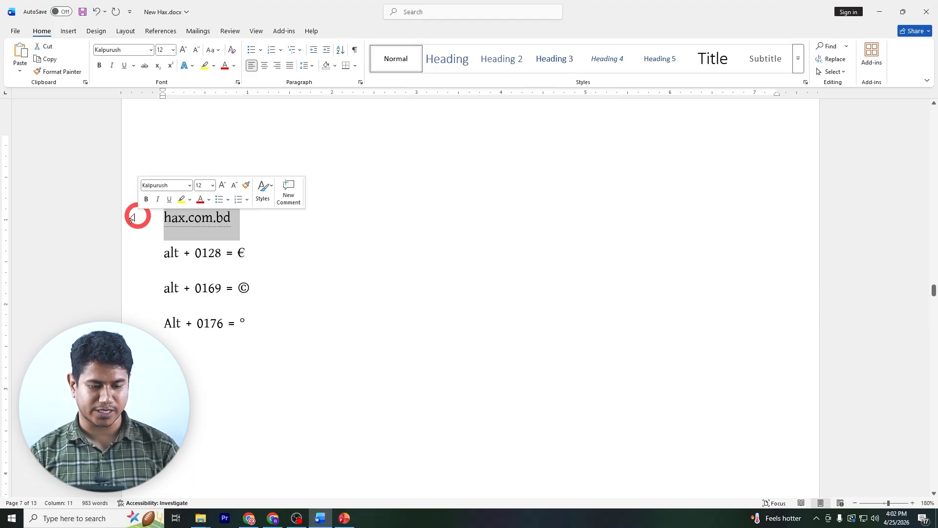
left_click(17, 31)
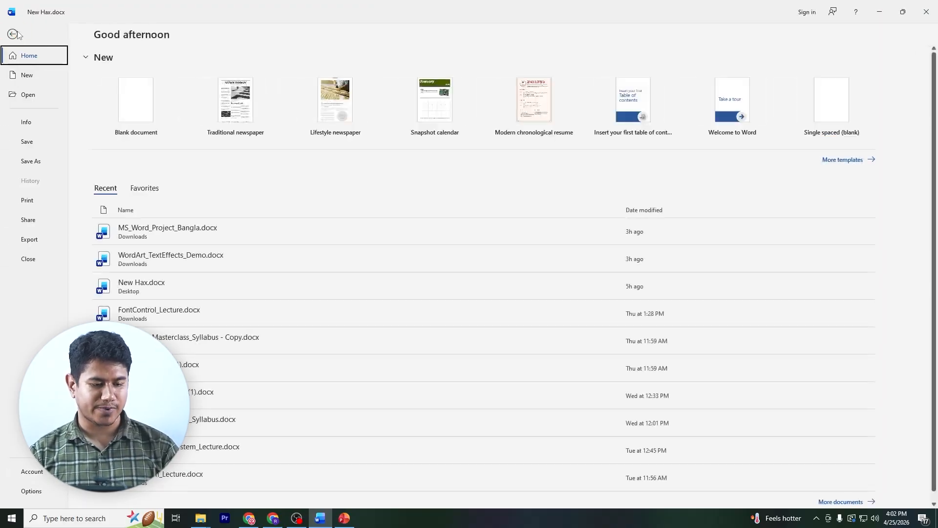
left_click(32, 491)
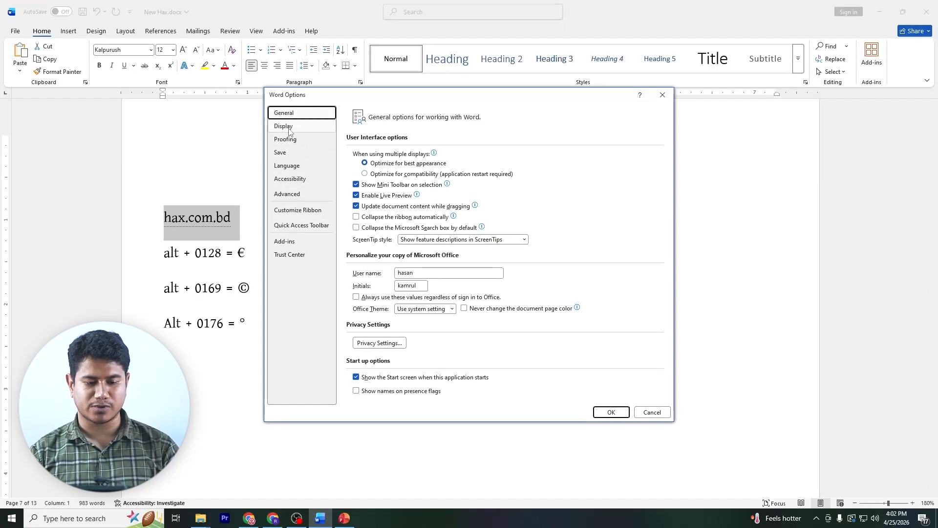
left_click(287, 128)
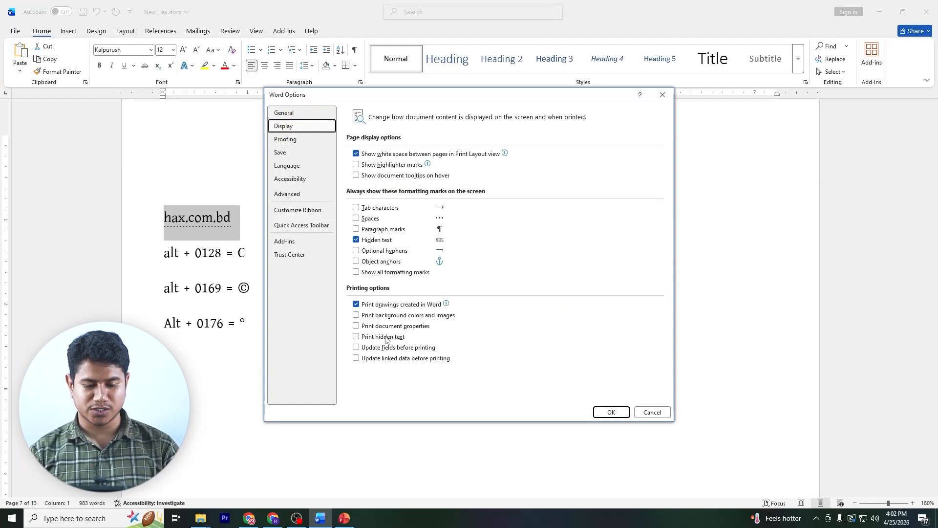
- Outline the Print hidden text option with a red rectangle in a screen capture of the Printing options, and discard the capture
key("Print")
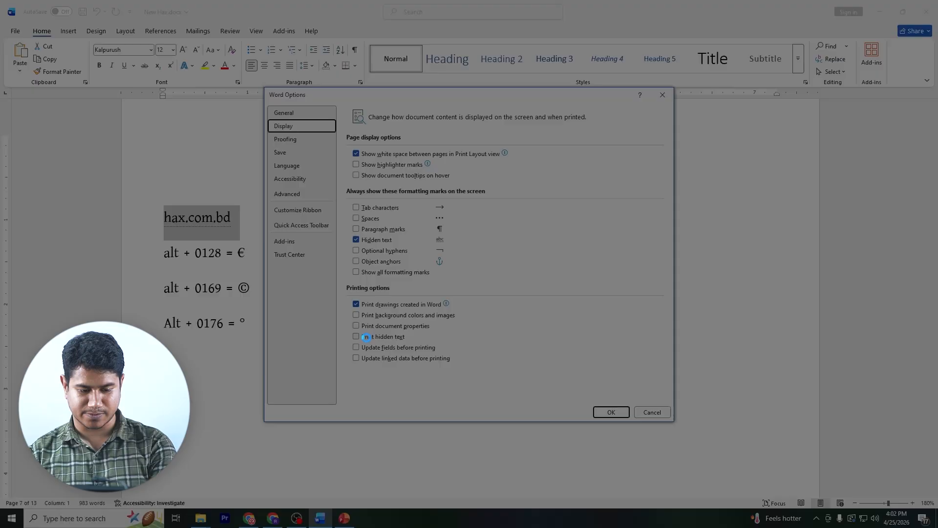
left_click_drag(331, 270, 529, 399)
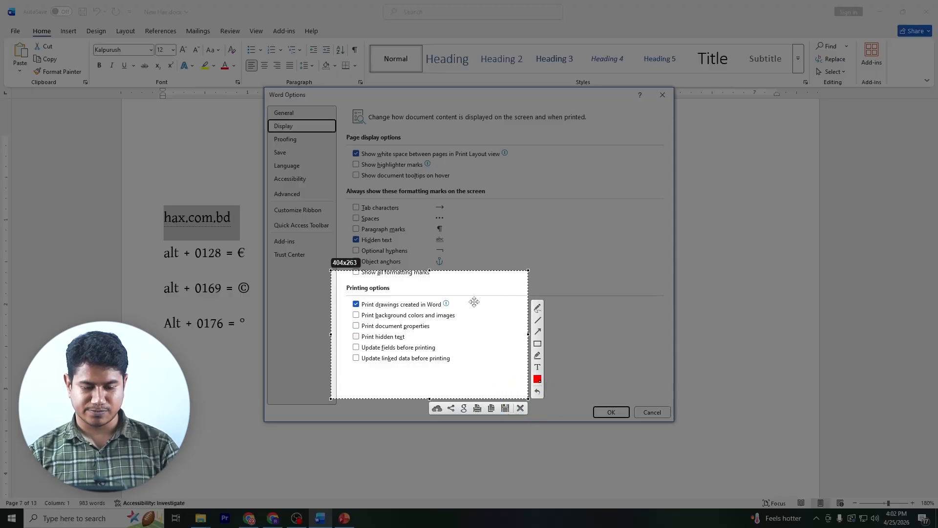
left_click(538, 344)
left_click_drag(347, 330, 417, 343)
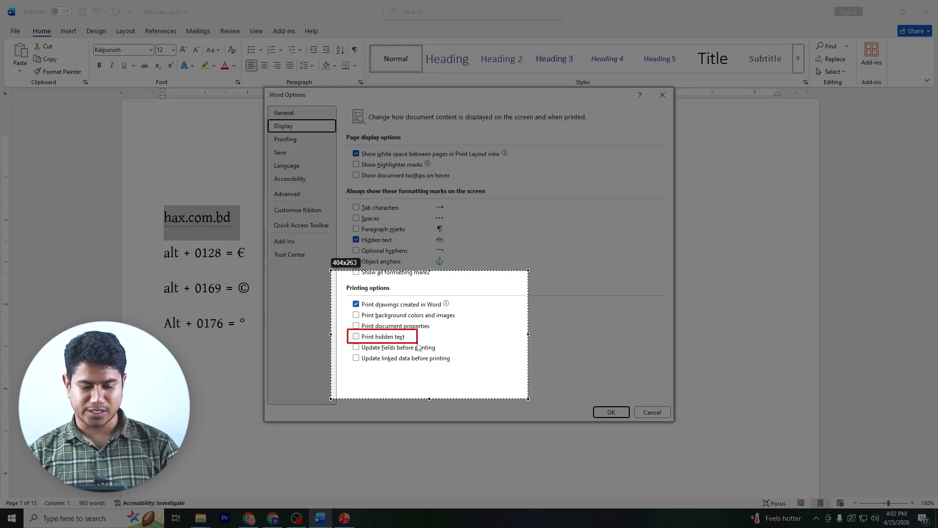
left_click(518, 412)
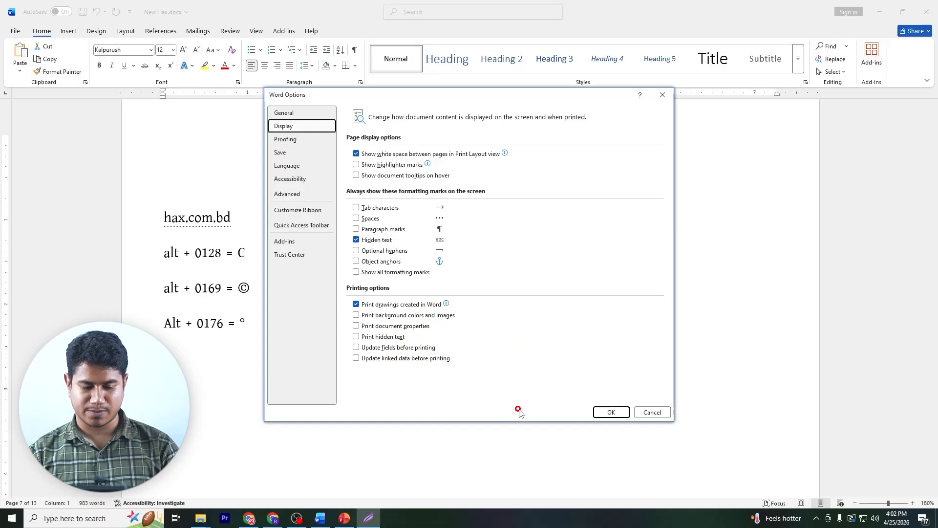
- Enable the Print hidden text option, check the hax.com.bd line in page 7's print preview, and return to the document
left_click(355, 336)
left_click(611, 412)
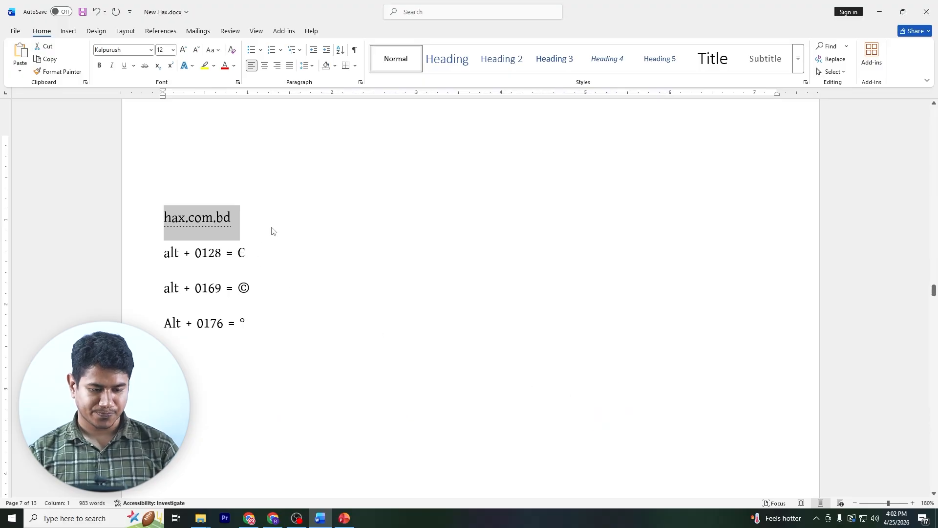
left_click(271, 227)
key("ctrl+p")
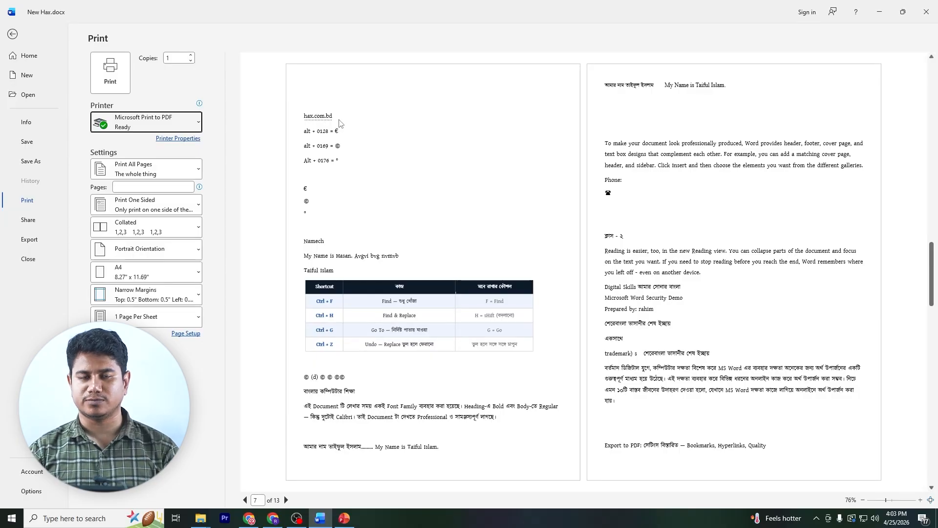
left_click(13, 33)
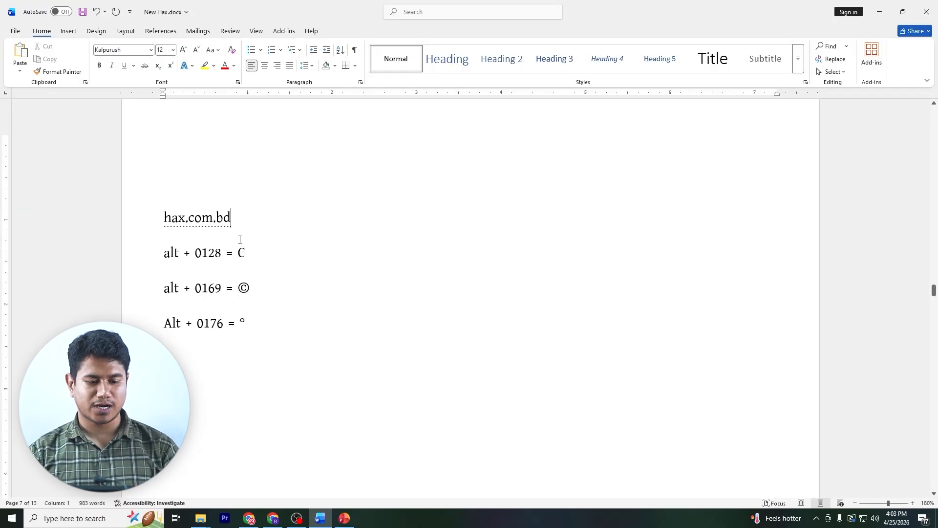